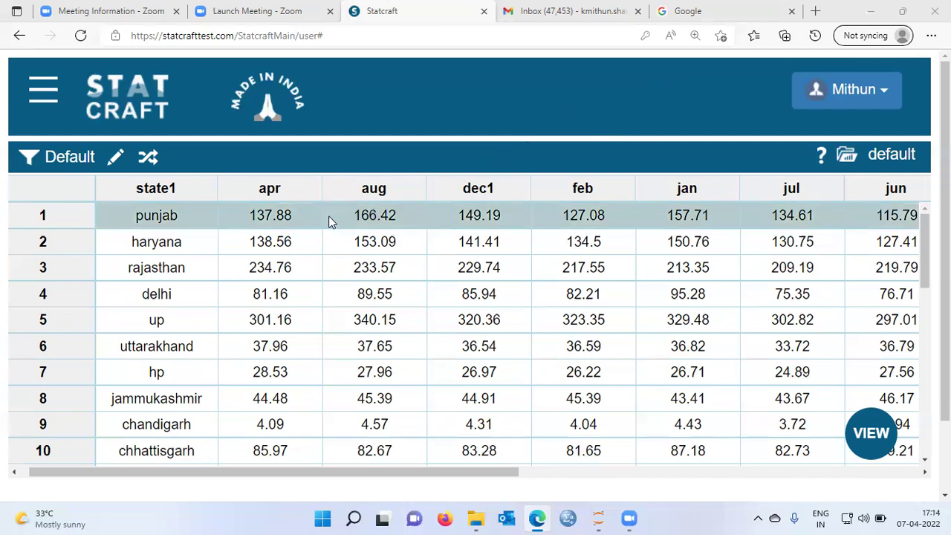
Look through the dataset's monthly columns, its total column and its state rows down to tripura.
drag(424, 472, 399, 456)
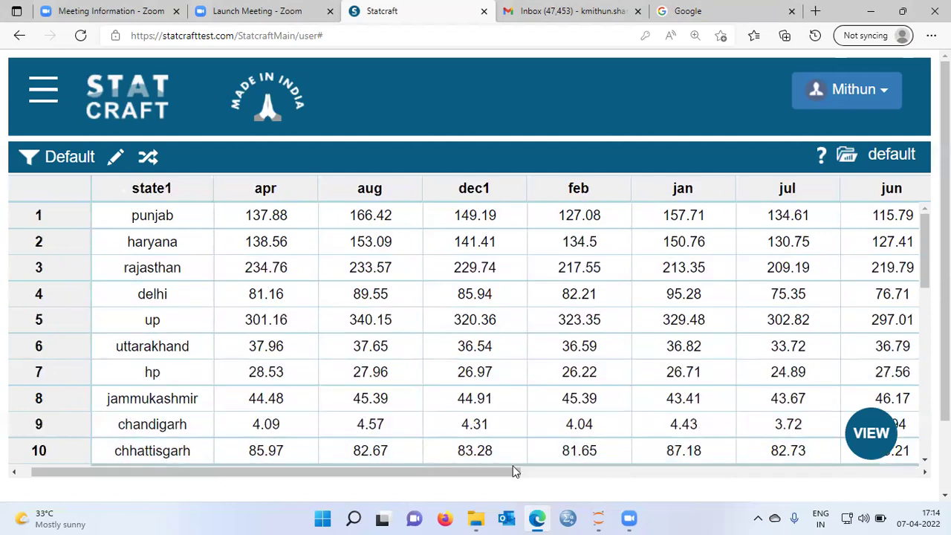
drag(510, 471, 852, 479)
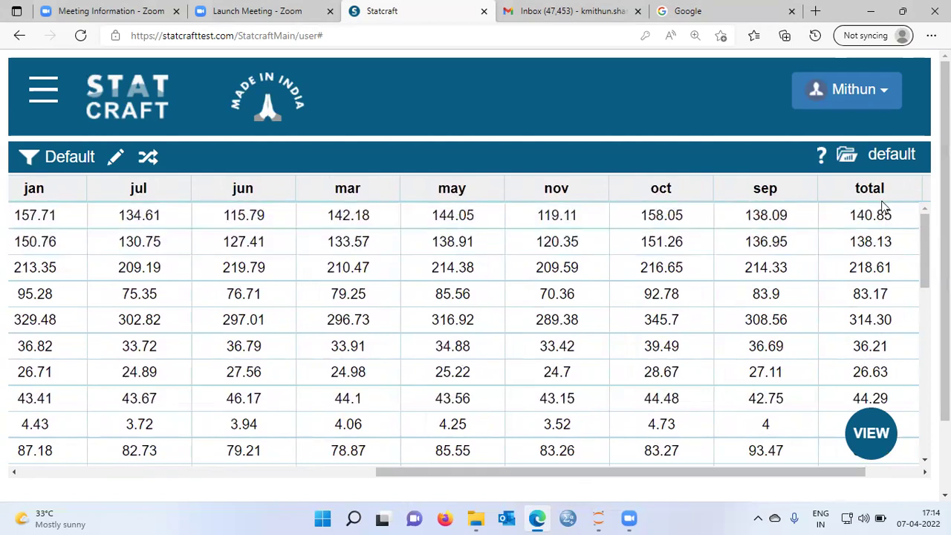
drag(786, 471, 412, 458)
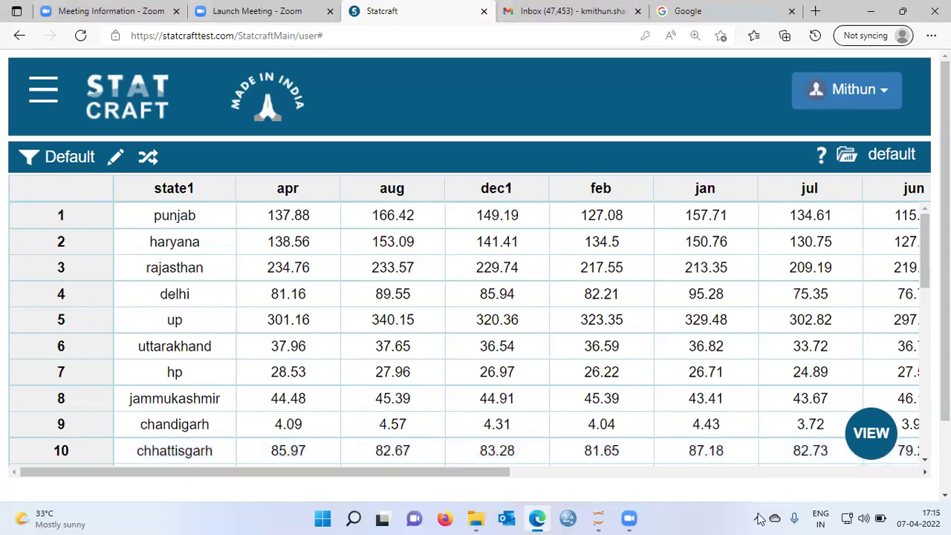
drag(925, 267, 925, 432)
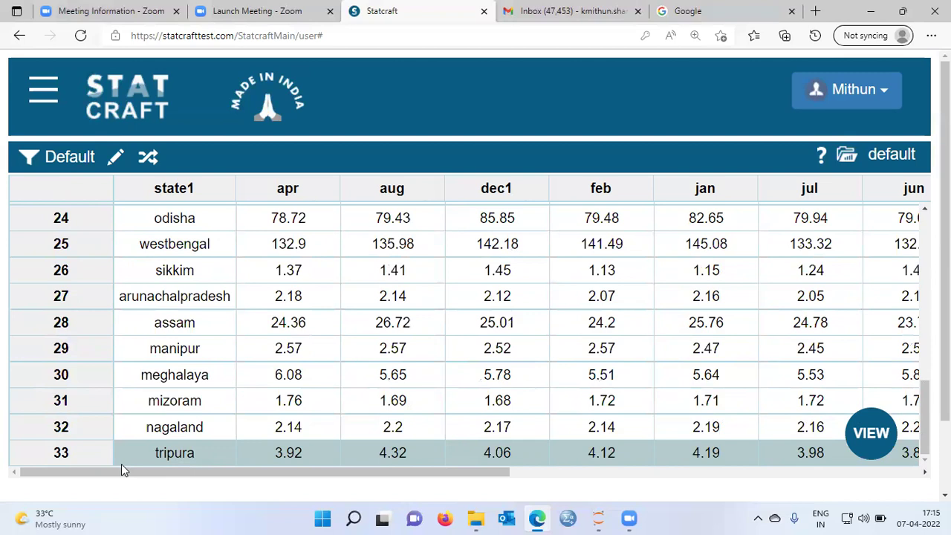
Open the Hierarchical Cluster analysis and reduce the page zoom so its whole dialog fits on screen.
click(44, 92)
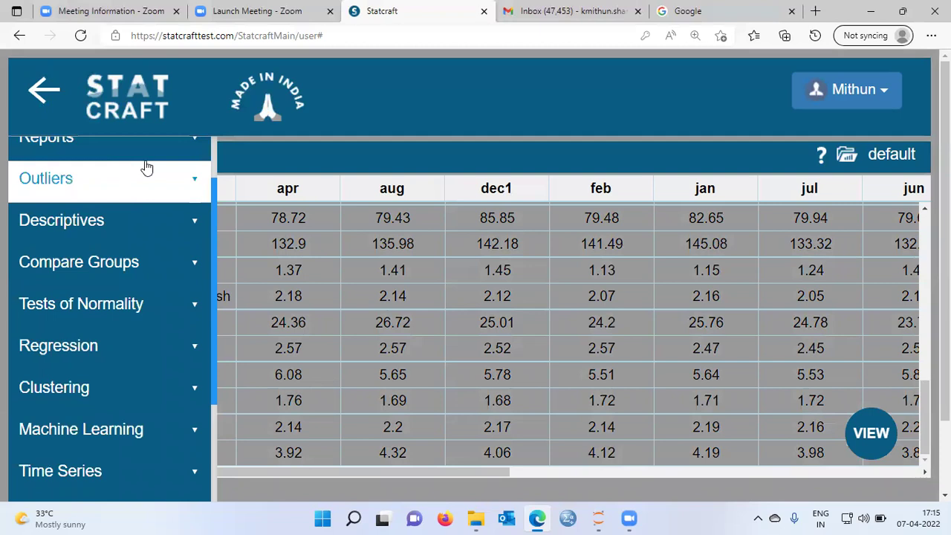
scroll(212, 139, up, 1)
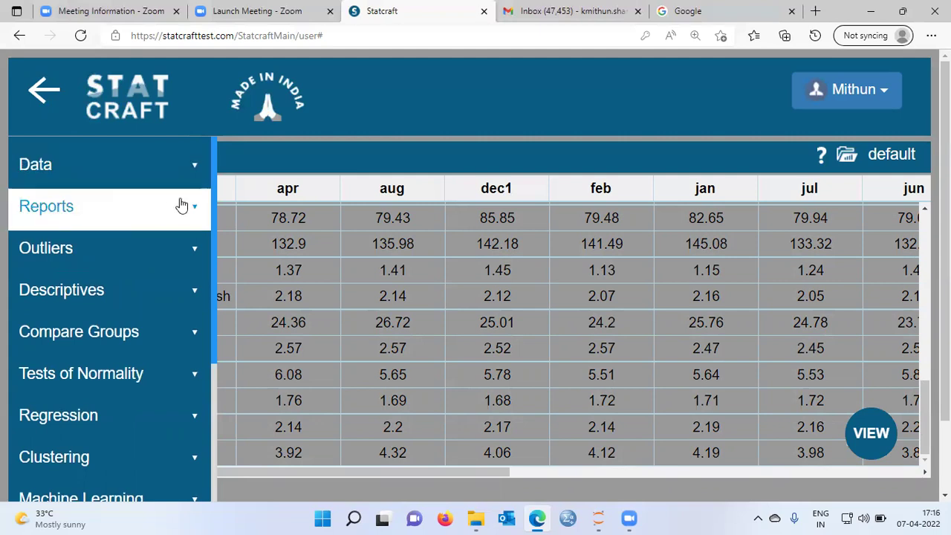
scroll(213, 196, down, 1)
drag(213, 195, 213, 260)
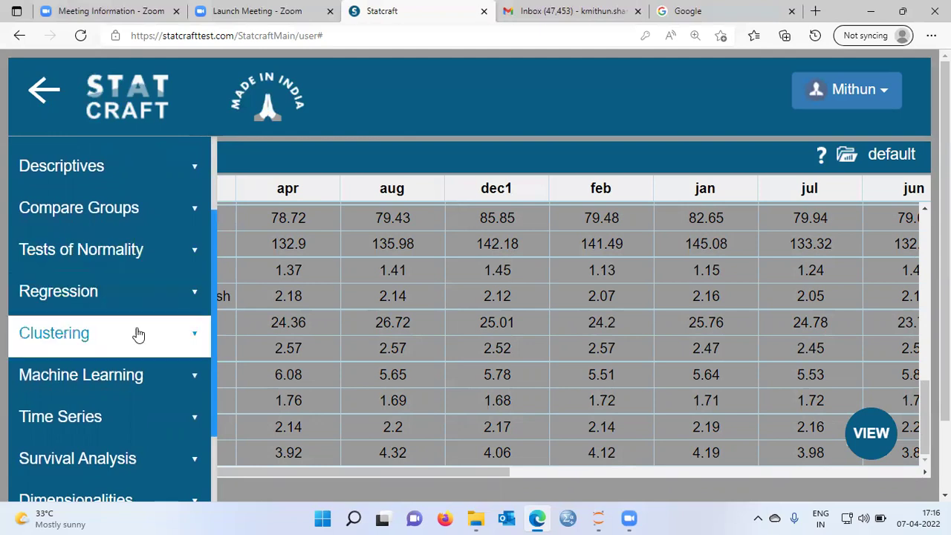
click(193, 344)
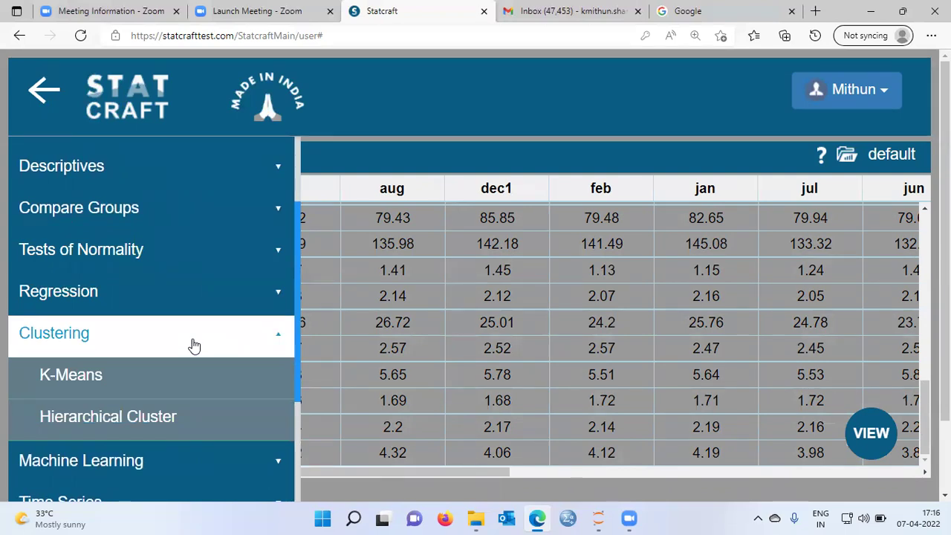
click(118, 425)
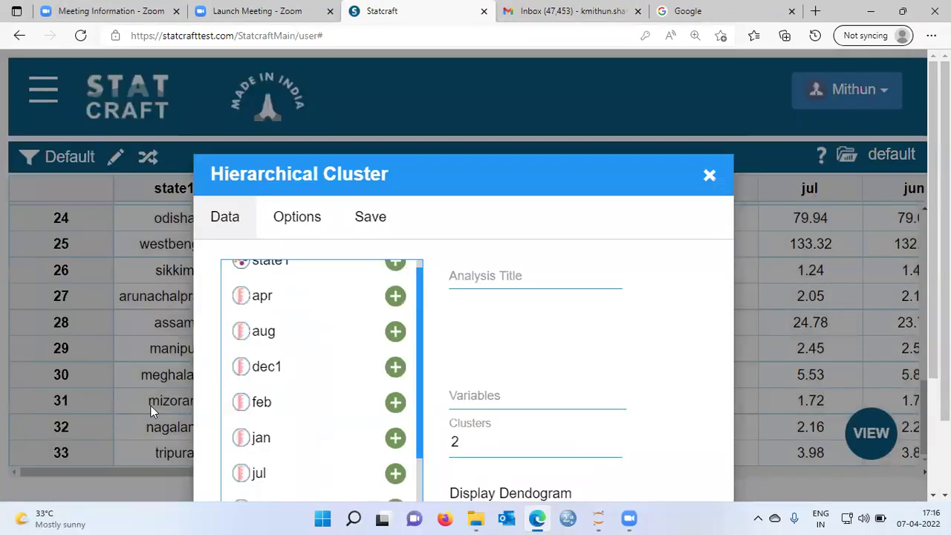
key(ctrl+minus)
key(ctrl+minus)
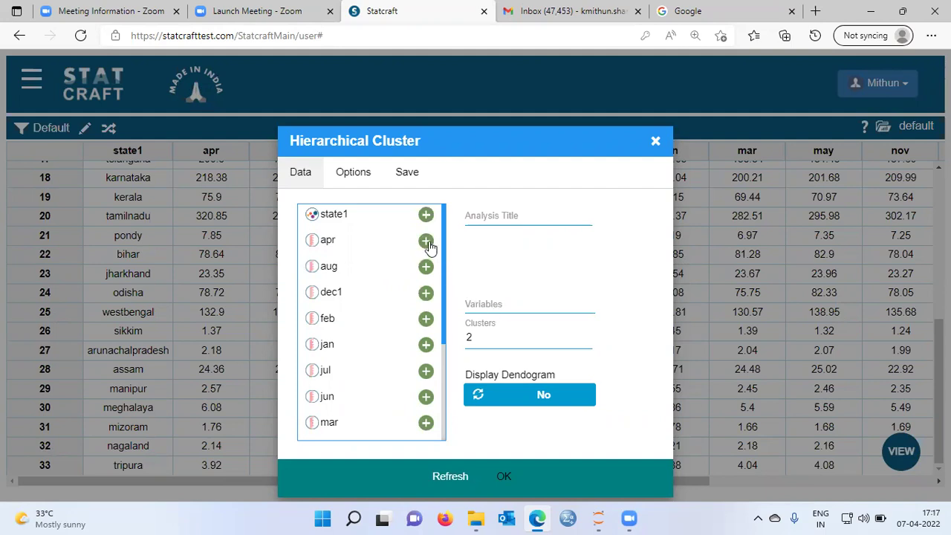
Add the twelve monthly variables (apr, aug, dec1, feb, jan, jul, jun, mar, may, nov, oct, sep) as the clustering variables.
click(479, 303)
click(425, 241)
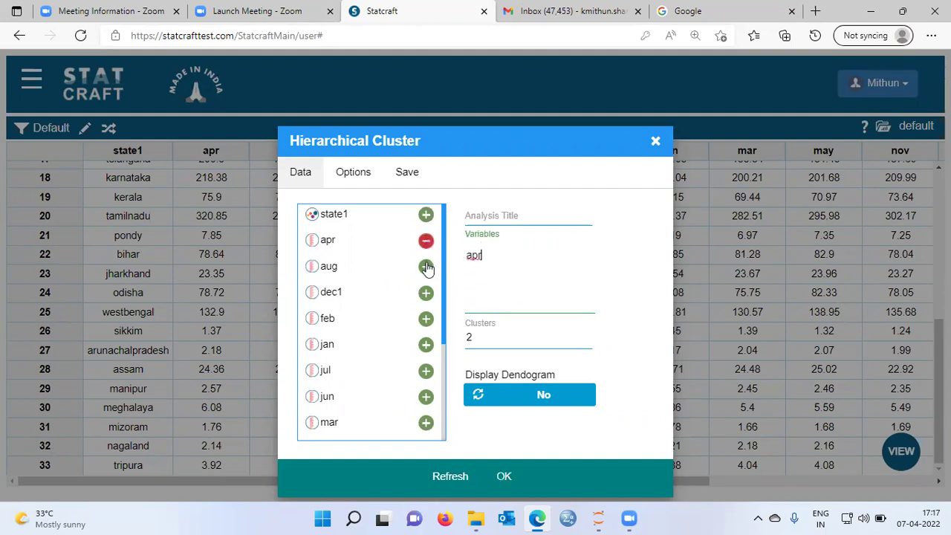
click(425, 267)
click(426, 292)
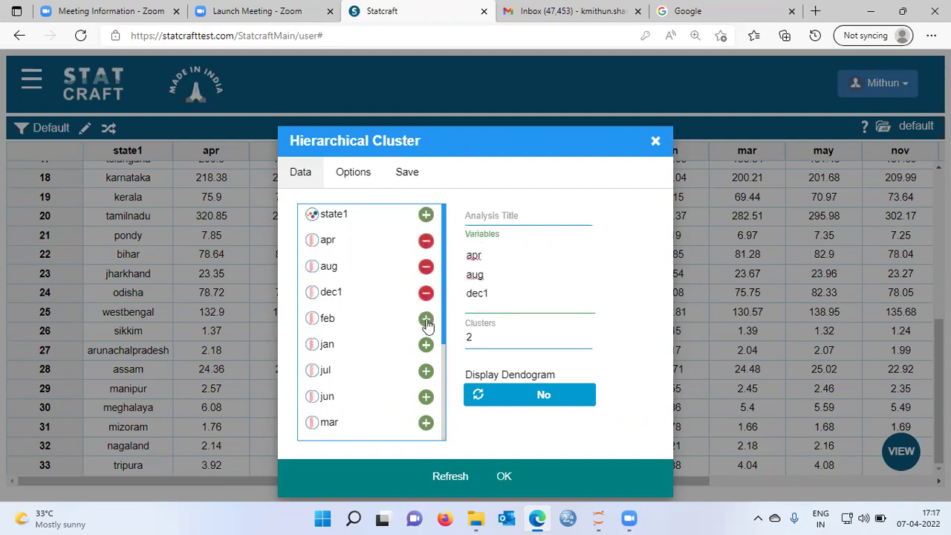
click(425, 321)
click(425, 344)
click(425, 373)
click(426, 396)
click(426, 422)
scroll(426, 394, down, 1)
click(425, 378)
click(426, 404)
click(425, 430)
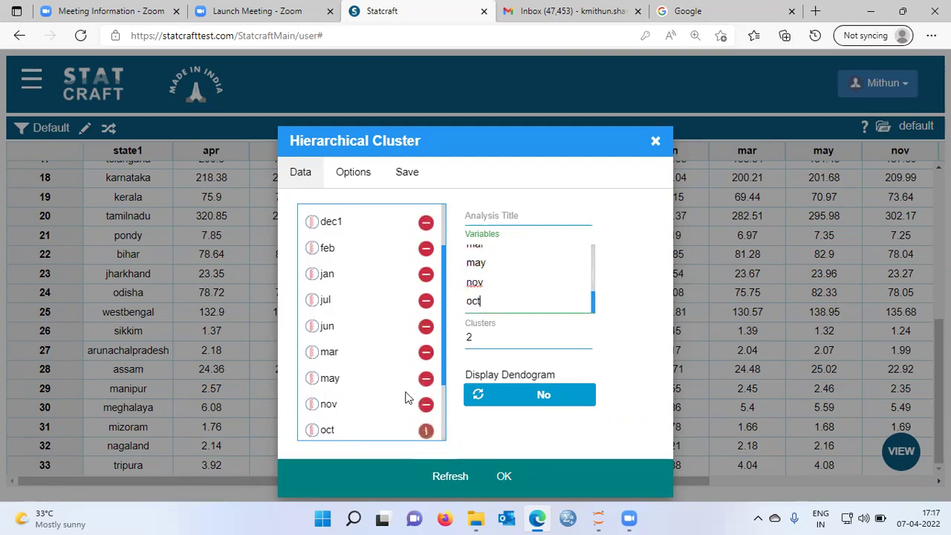
scroll(410, 405, down, 1)
click(425, 420)
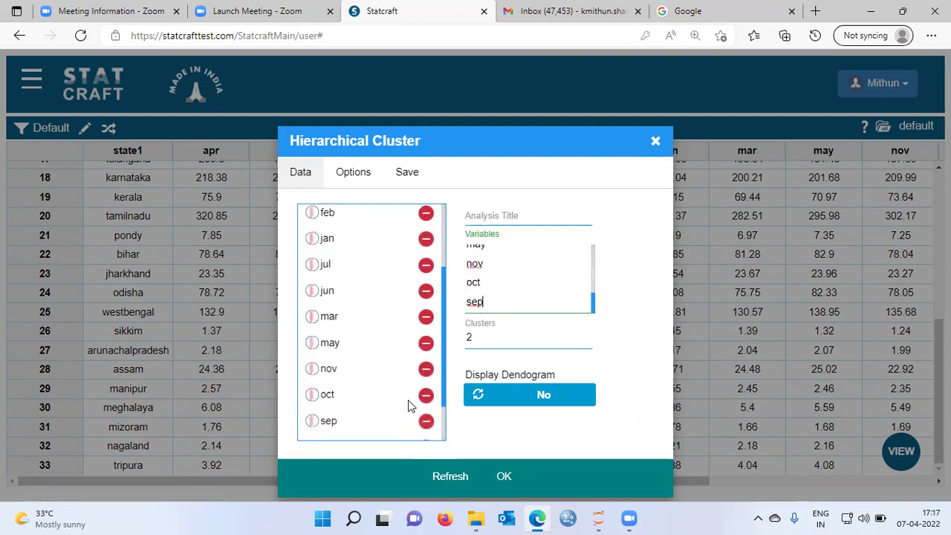
scroll(408, 405, down, 1)
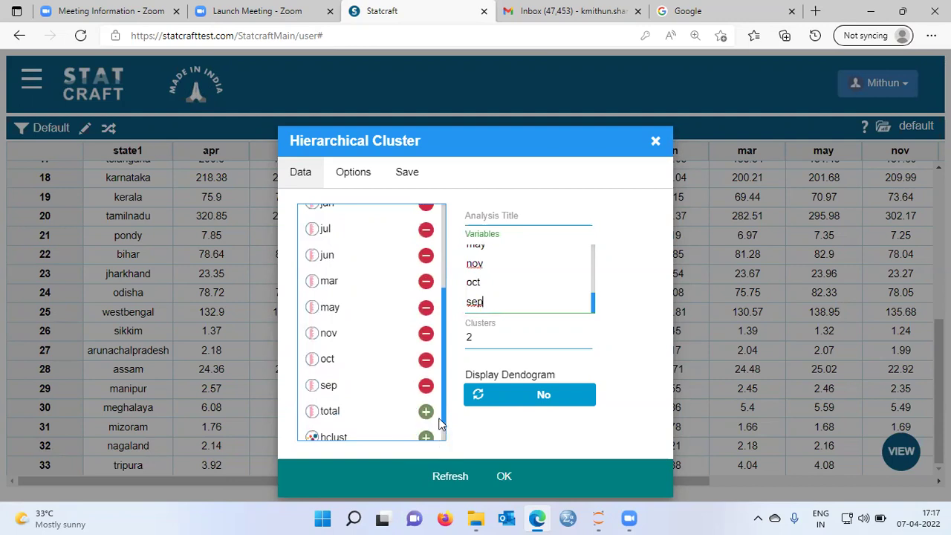
scroll(441, 398, up, 4)
scroll(546, 302, up, 1)
scroll(546, 300, up, 2)
scroll(543, 291, up, 3)
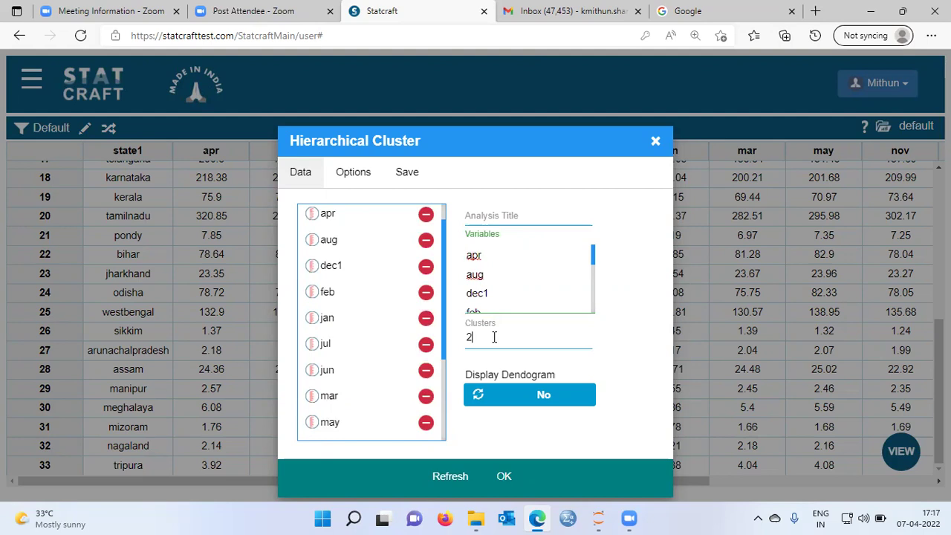
Set the number of clusters to 3 and enable the dendrogram display.
key(BackSpace)
text(3)
click(524, 398)
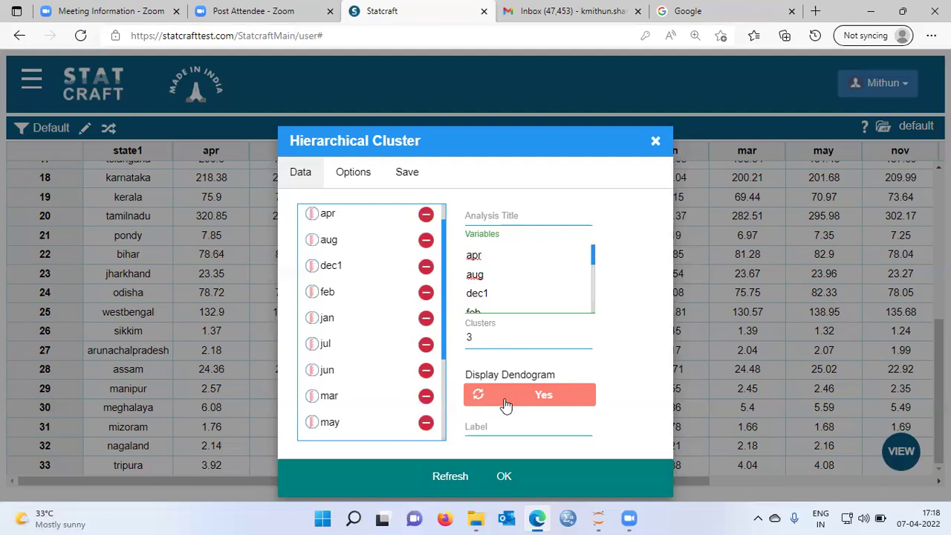
Run the hierarchical clustering with Euclidean distance and Ward D linkage, saving the cluster membership.
click(362, 178)
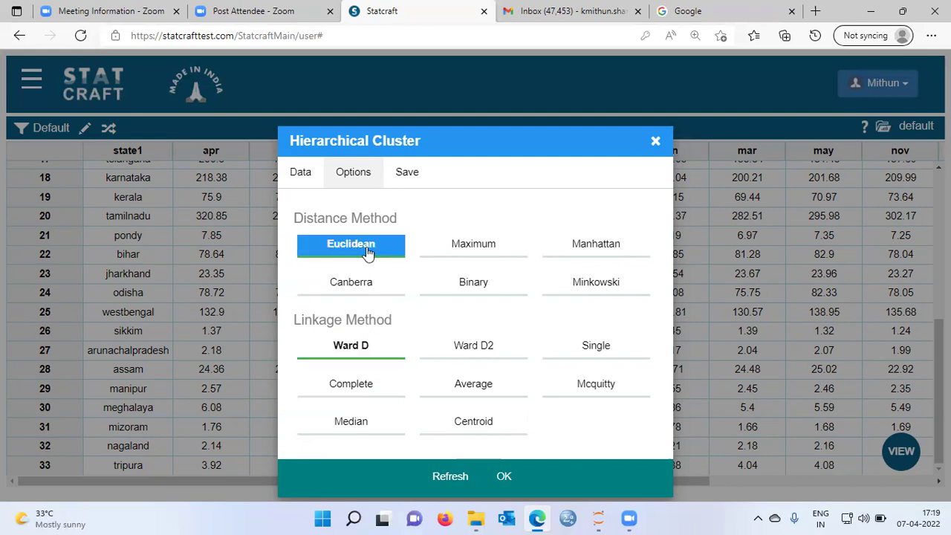
click(414, 178)
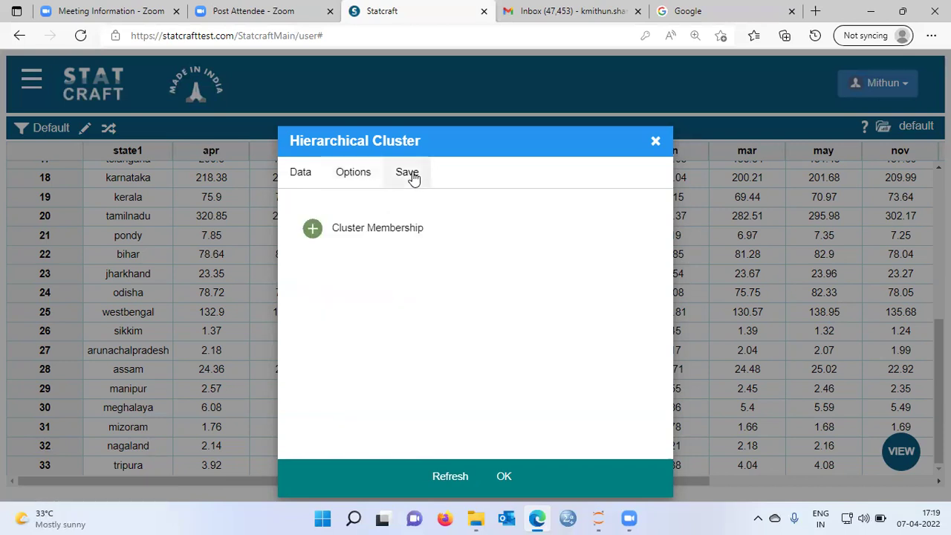
click(313, 231)
click(504, 477)
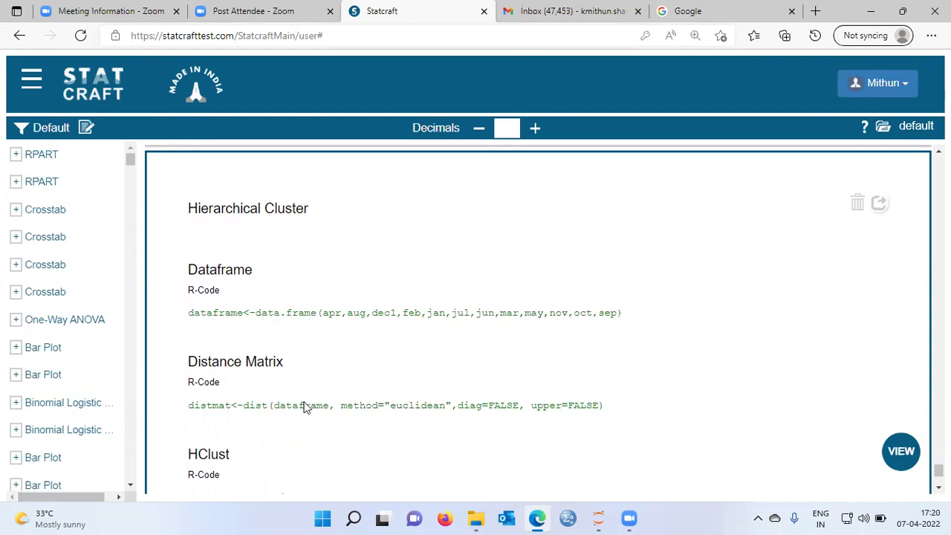
Examine the Hierarchical Cluster output, including the R code, cluster distribution, cluster means and dendrogram.
scroll(303, 407, down, 2)
scroll(303, 407, down, 1)
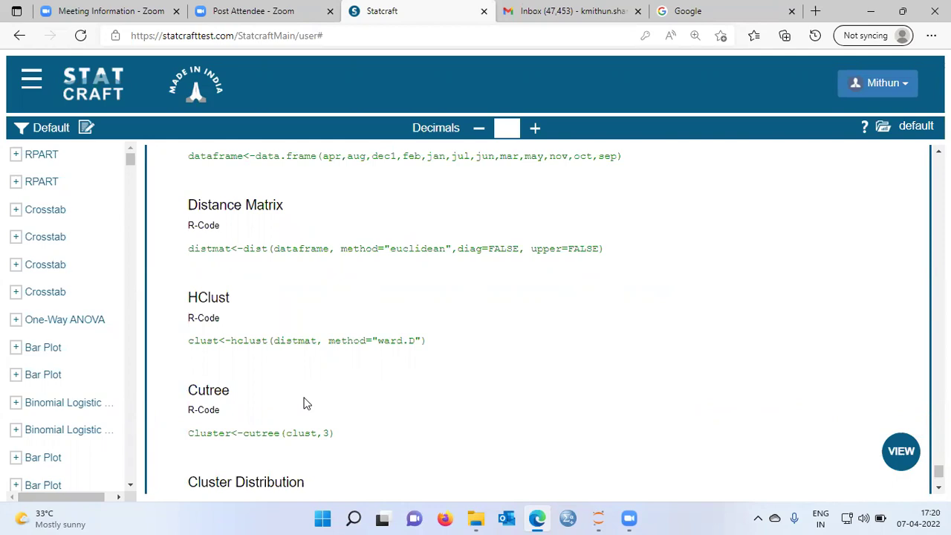
scroll(407, 401, down, 2)
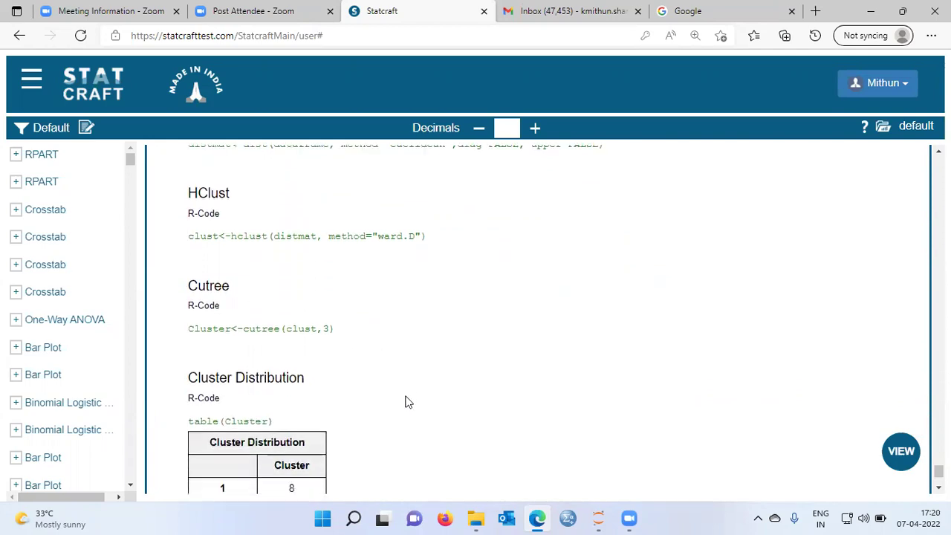
scroll(407, 401, down, 2)
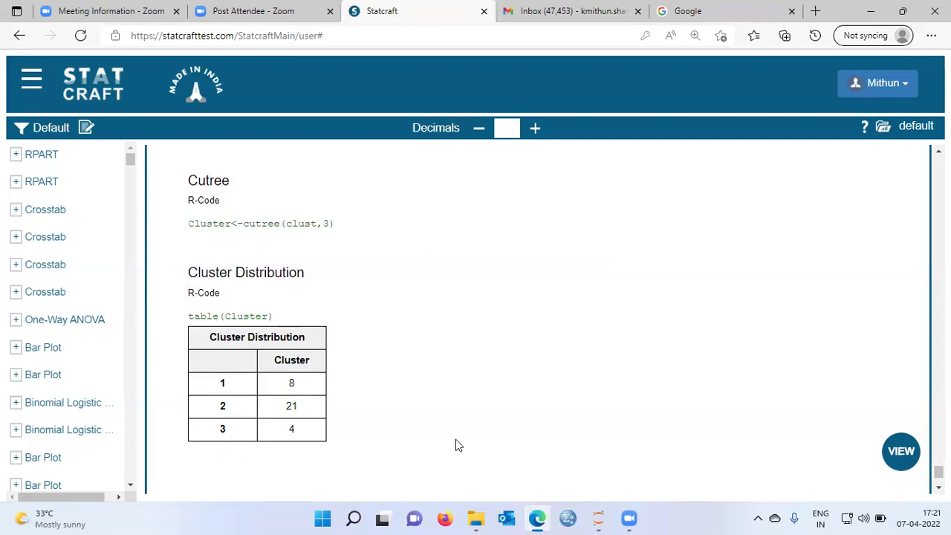
scroll(455, 440, down, 4)
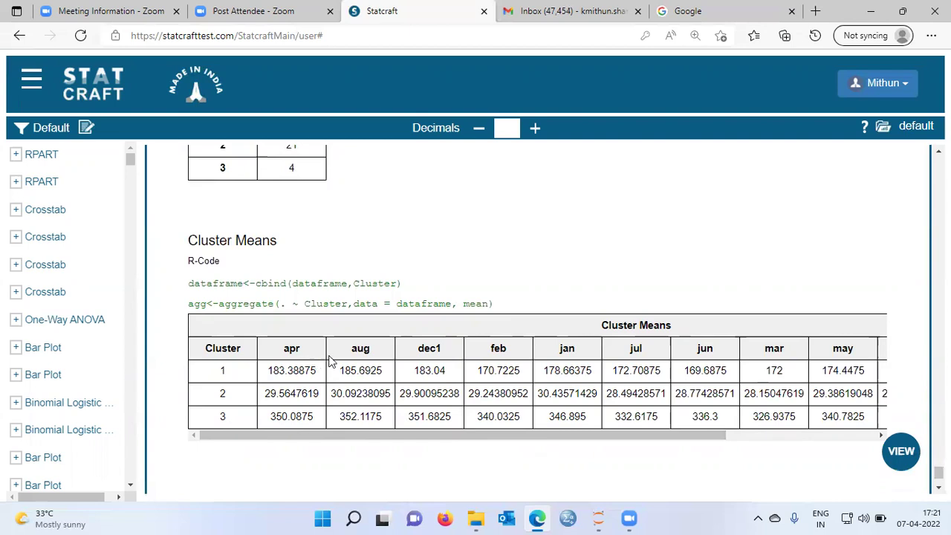
click(304, 339)
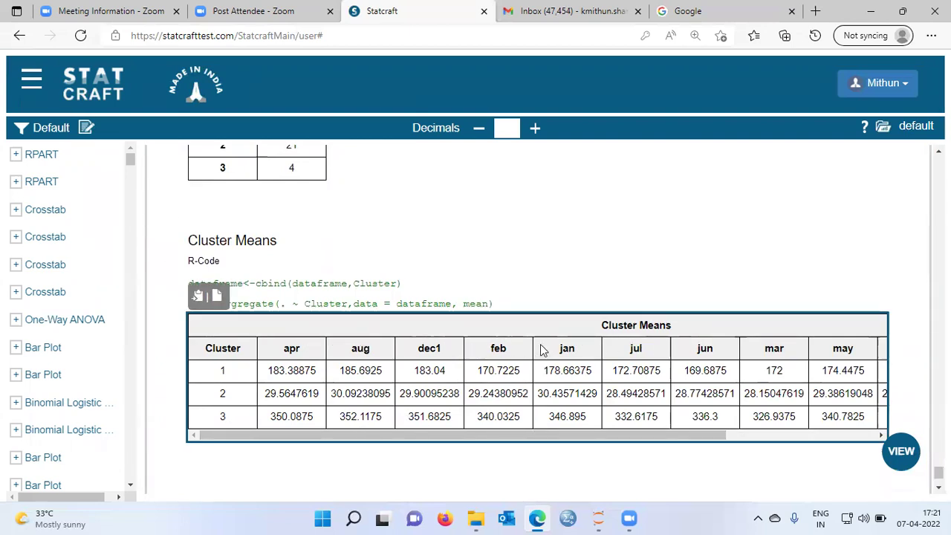
scroll(741, 450, down, 2)
scroll(740, 449, down, 8)
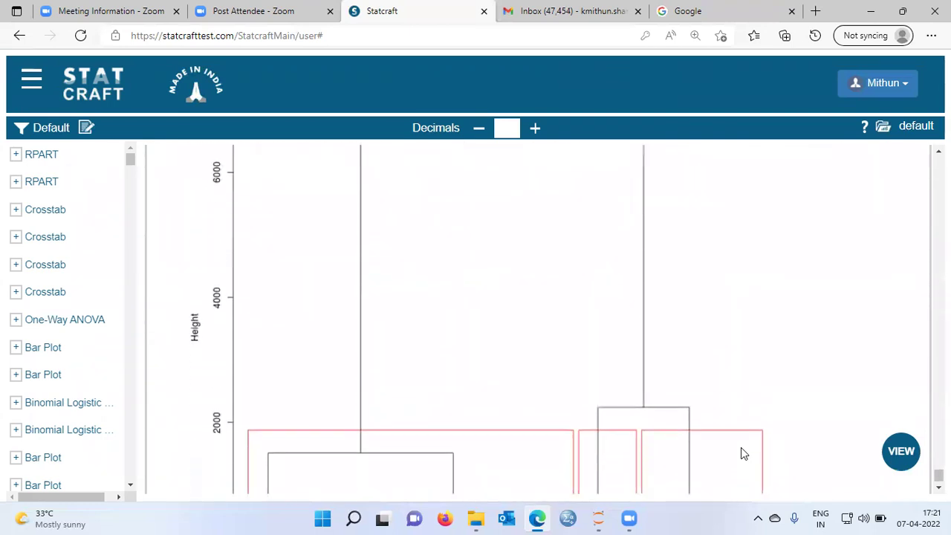
scroll(740, 447, down, 2)
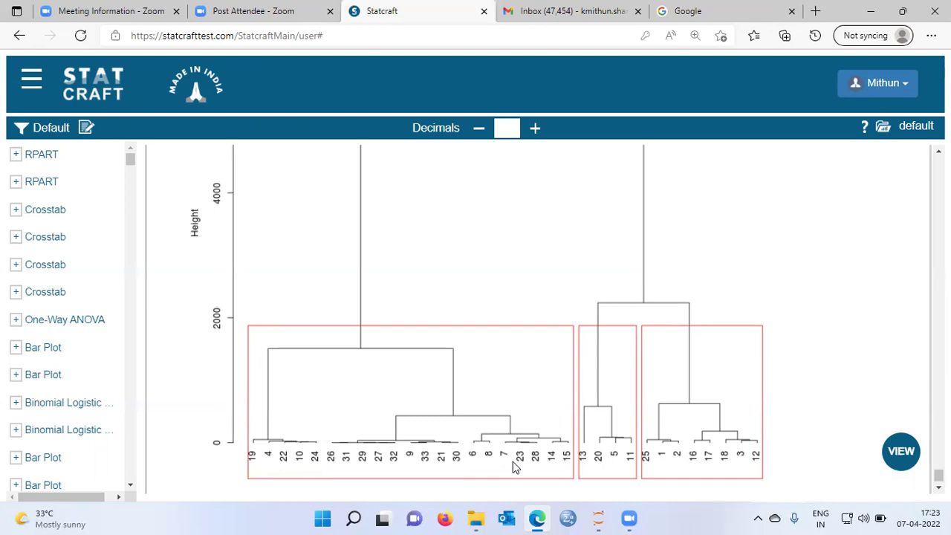
scroll(512, 461, up, 4)
scroll(513, 462, up, 4)
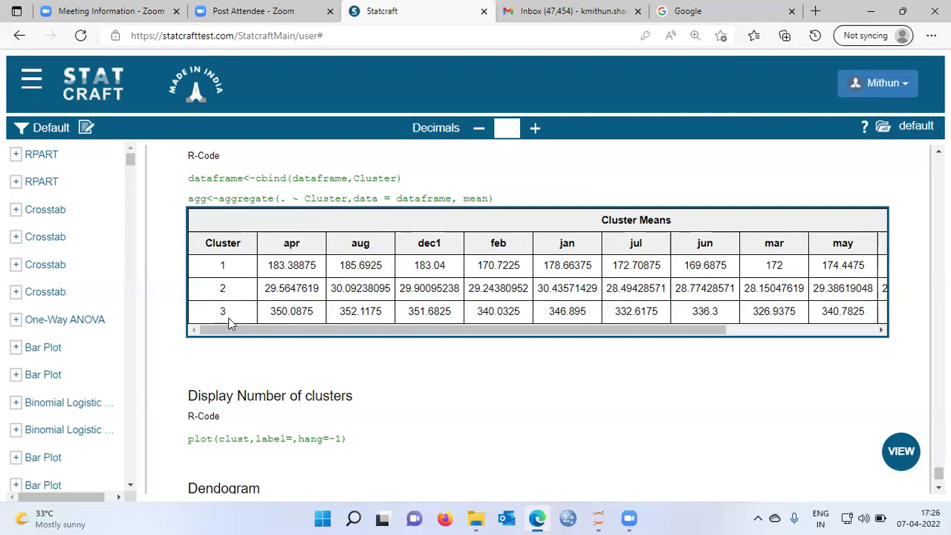
Return to the data view and examine the saved hclust column for each state at 150% zoom.
click(901, 453)
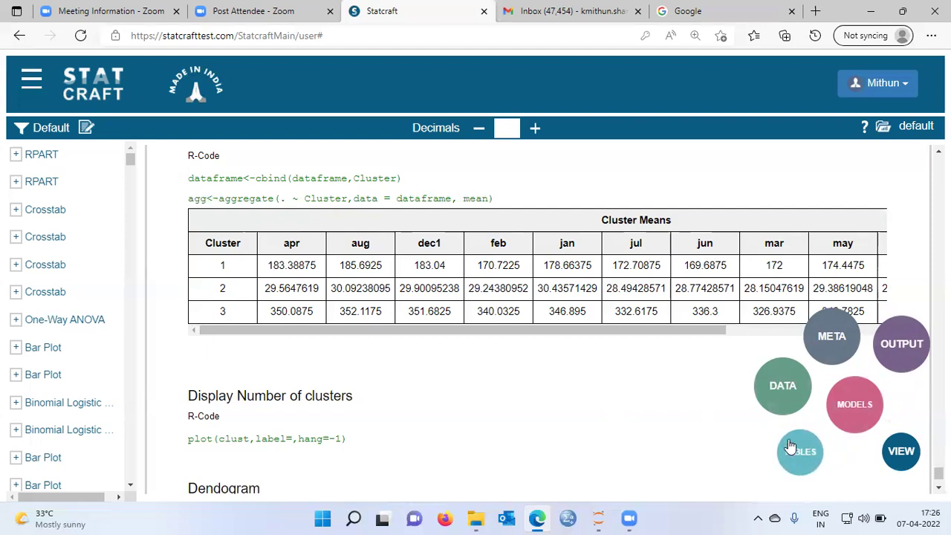
click(782, 392)
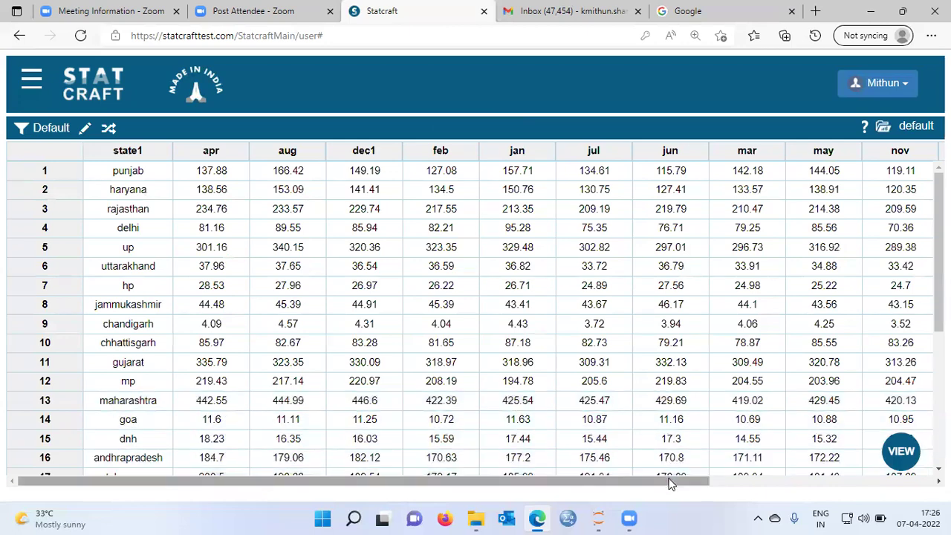
drag(671, 483, 938, 470)
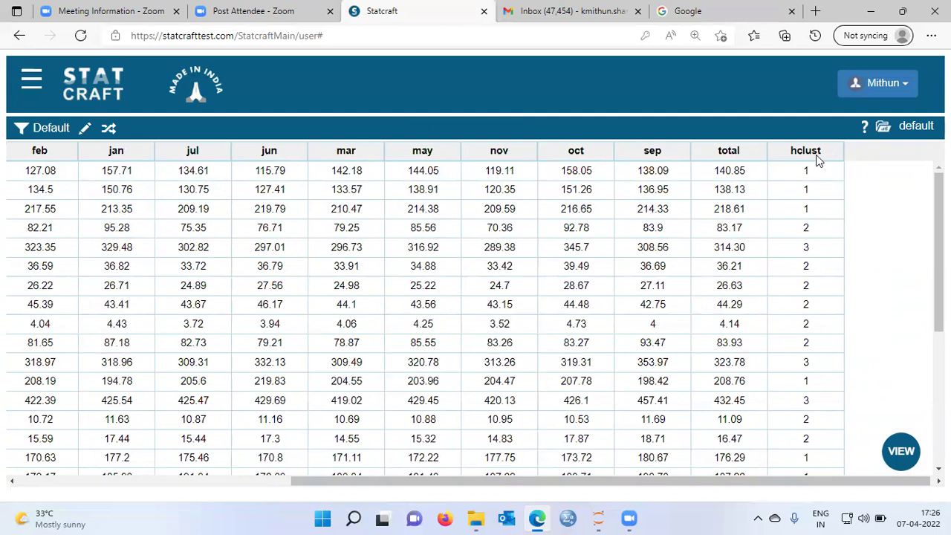
key(ctrl+plus)
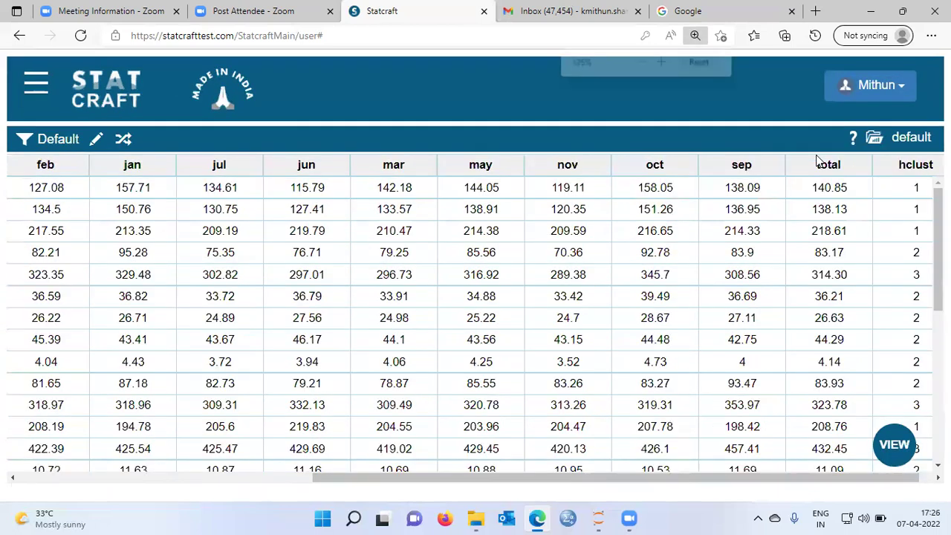
key(ctrl+plus)
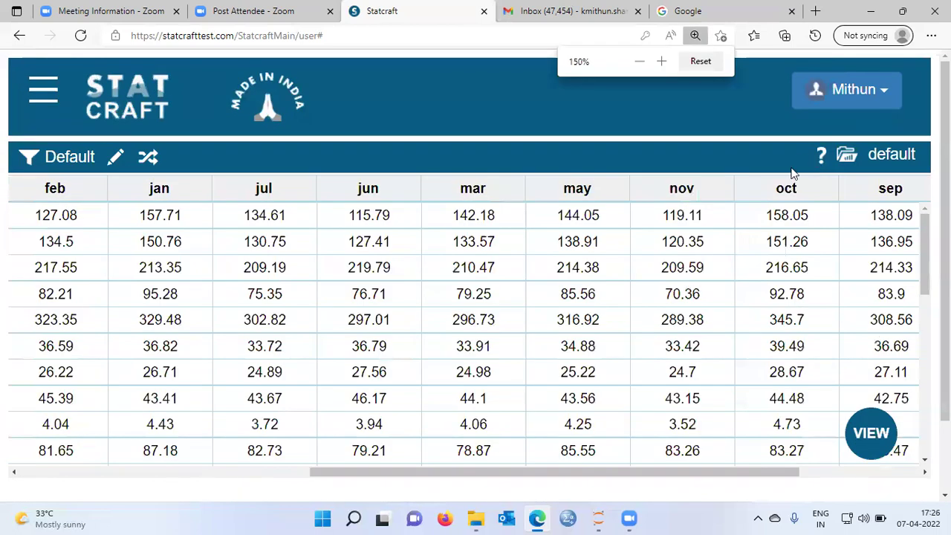
drag(844, 468, 918, 456)
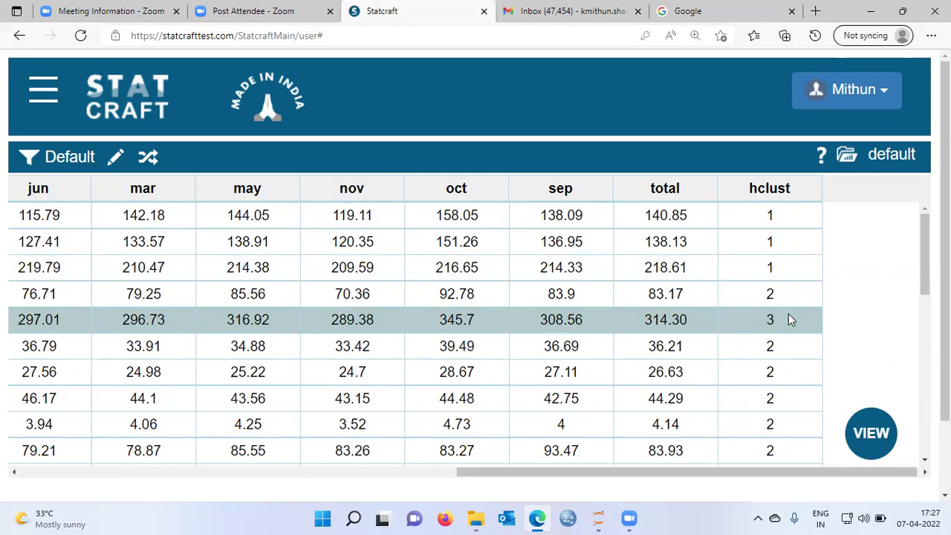
Apply the saved "high" filter (hclust = 3) and review the matching states and their hclust values.
click(28, 161)
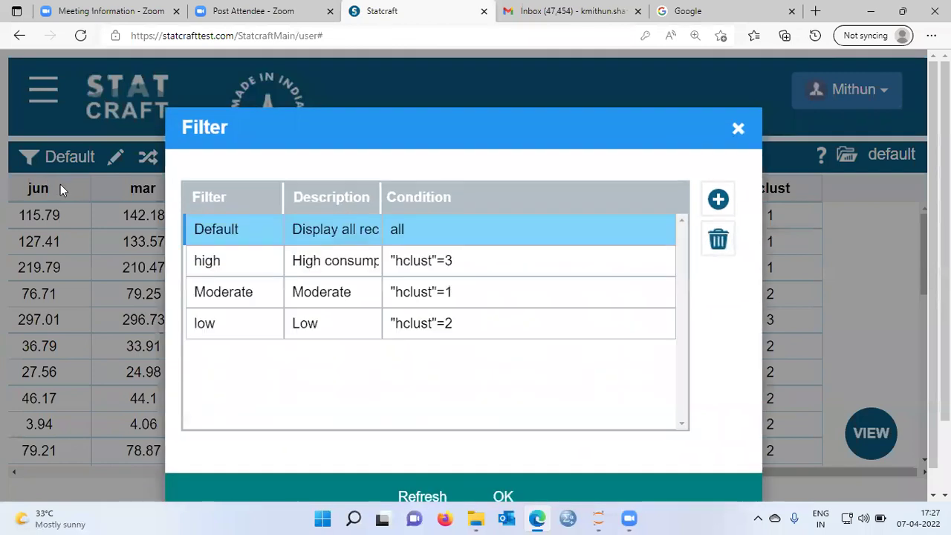
click(235, 263)
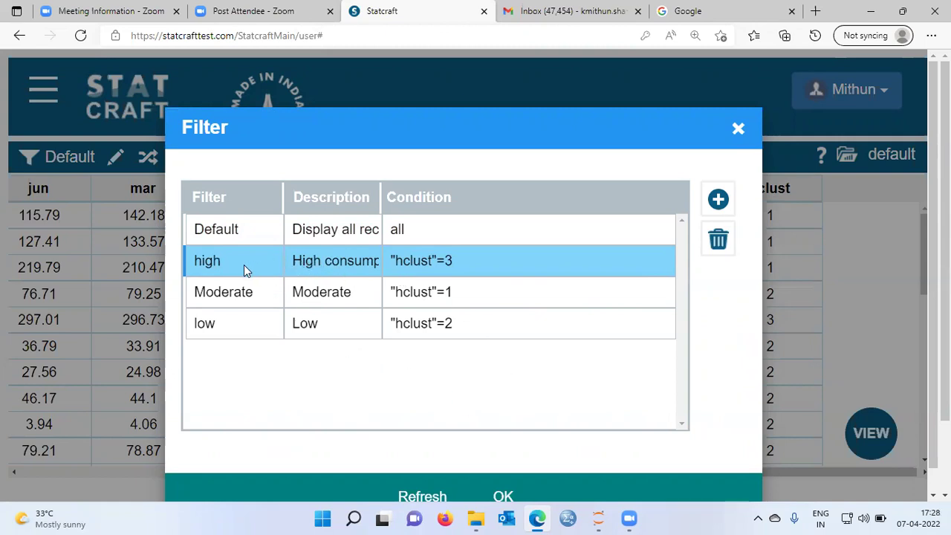
click(503, 497)
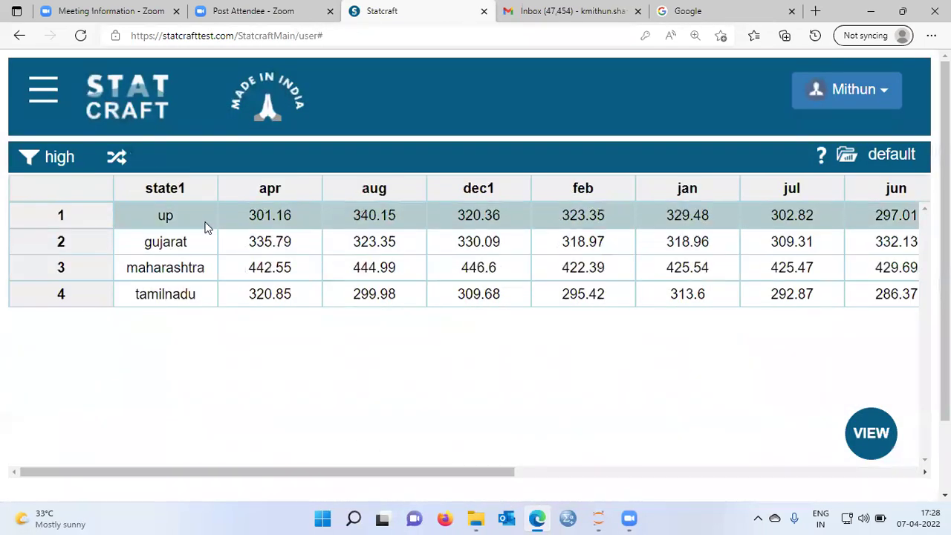
drag(351, 477, 817, 472)
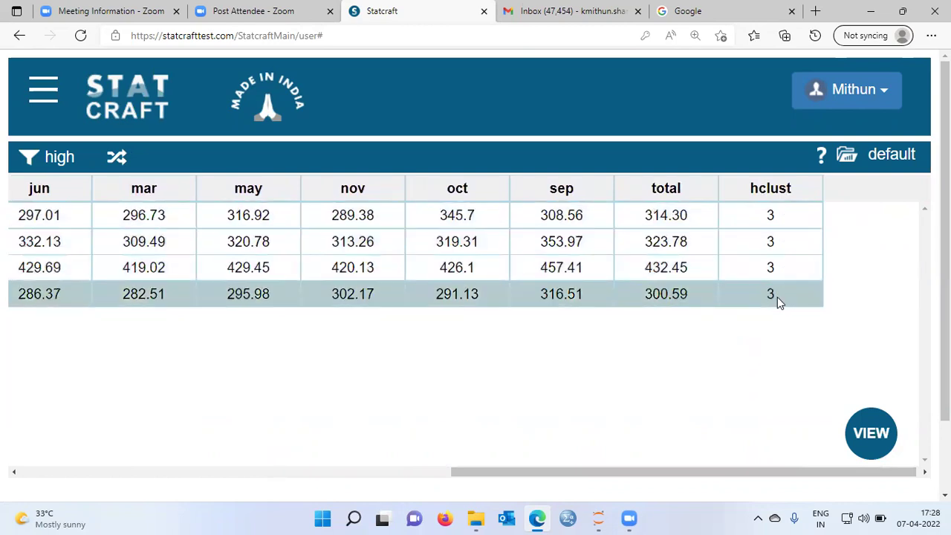
drag(617, 471, 125, 476)
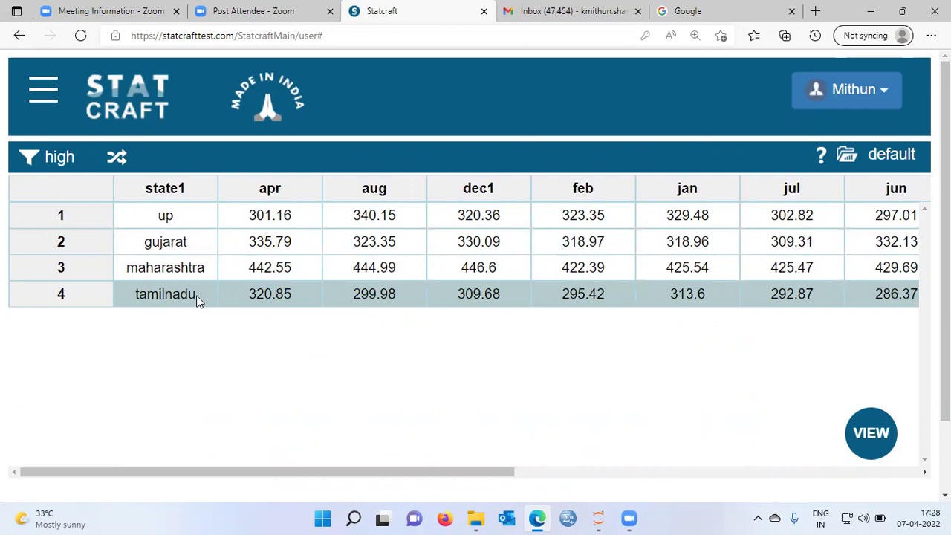
Apply the saved "low" filter (hclust = 2) and review all matching states and their hclust values.
click(30, 162)
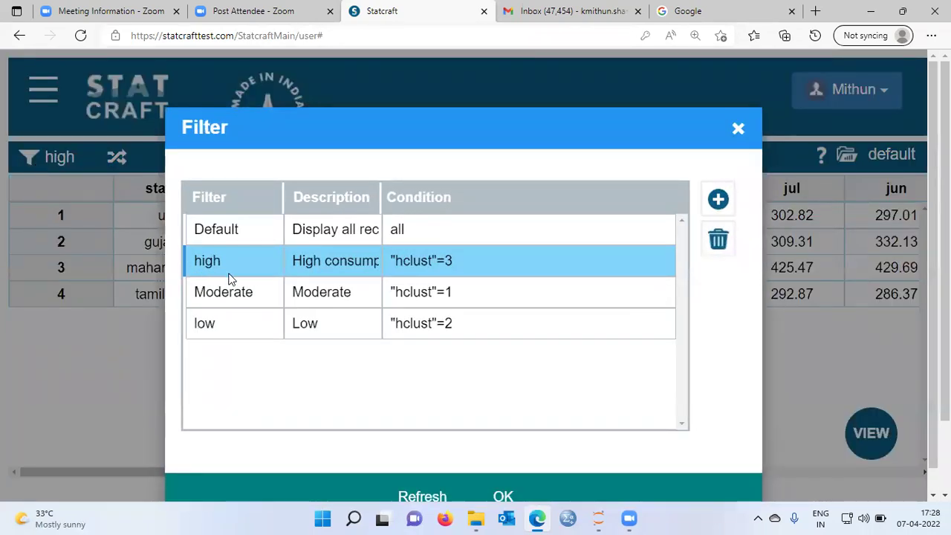
click(220, 332)
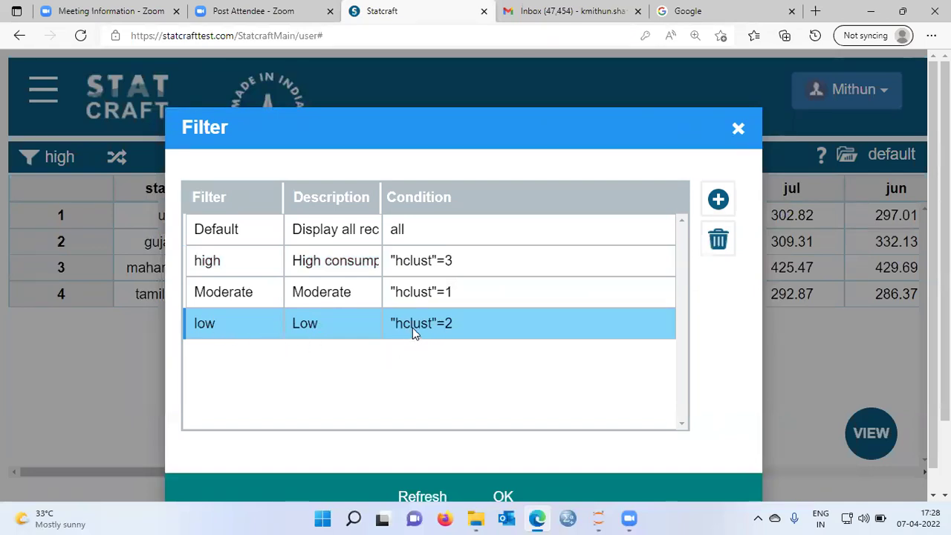
click(505, 496)
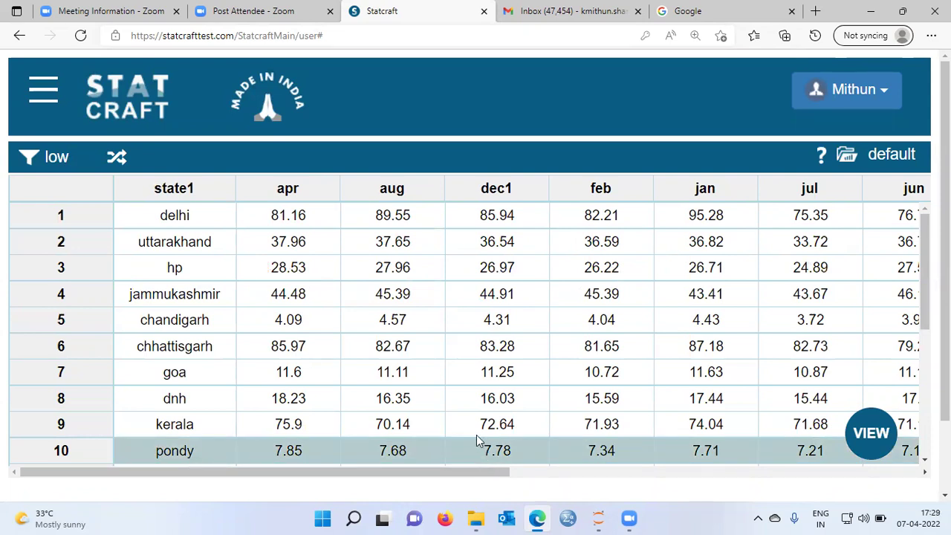
drag(467, 474, 908, 472)
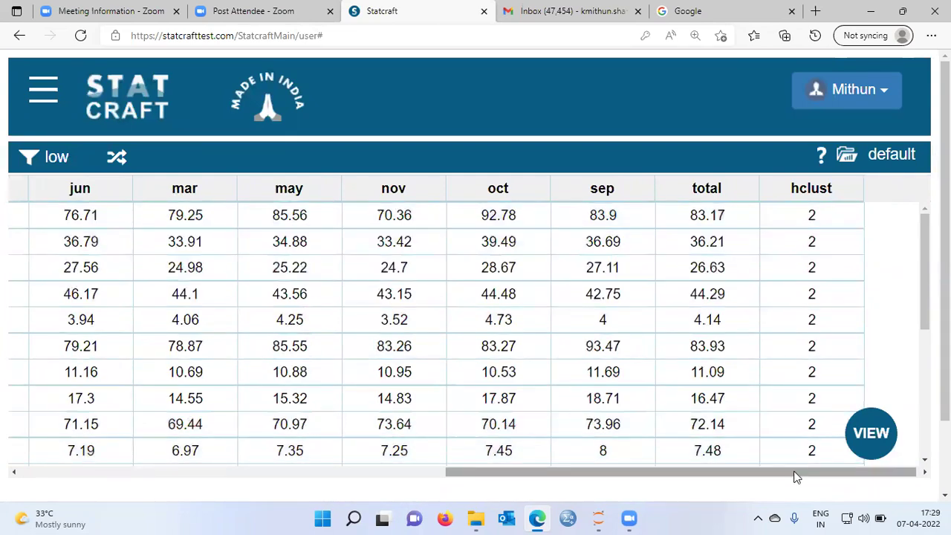
drag(796, 476, 291, 482)
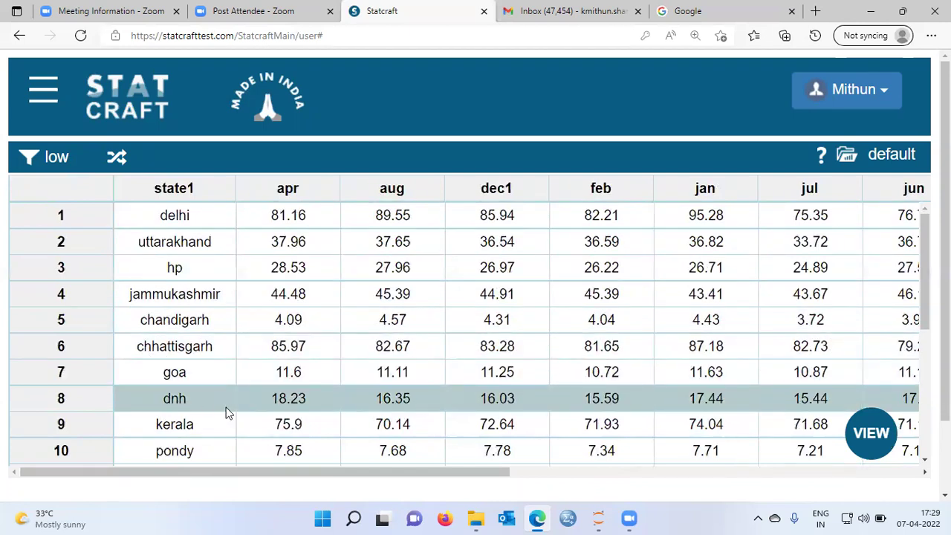
scroll(228, 413, down, 1)
scroll(228, 413, down, 4)
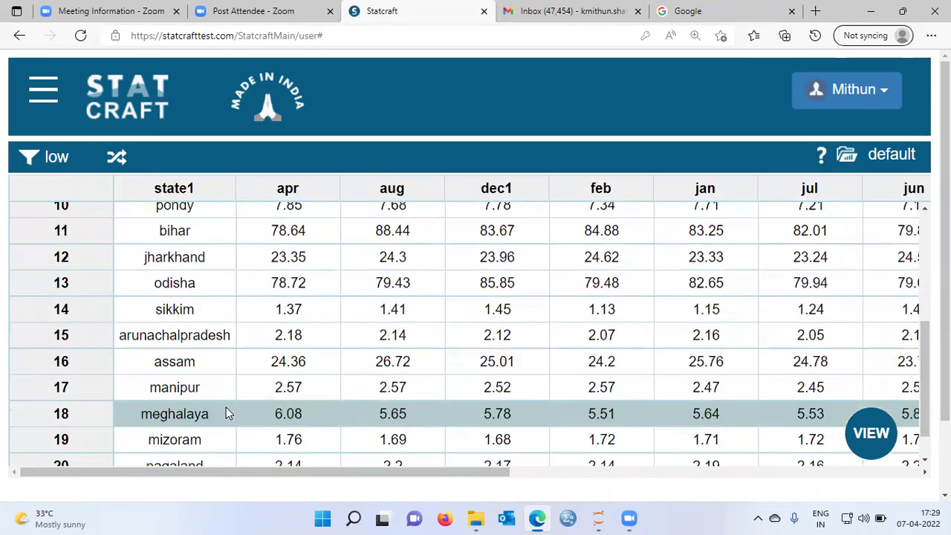
scroll(228, 418, down, 1)
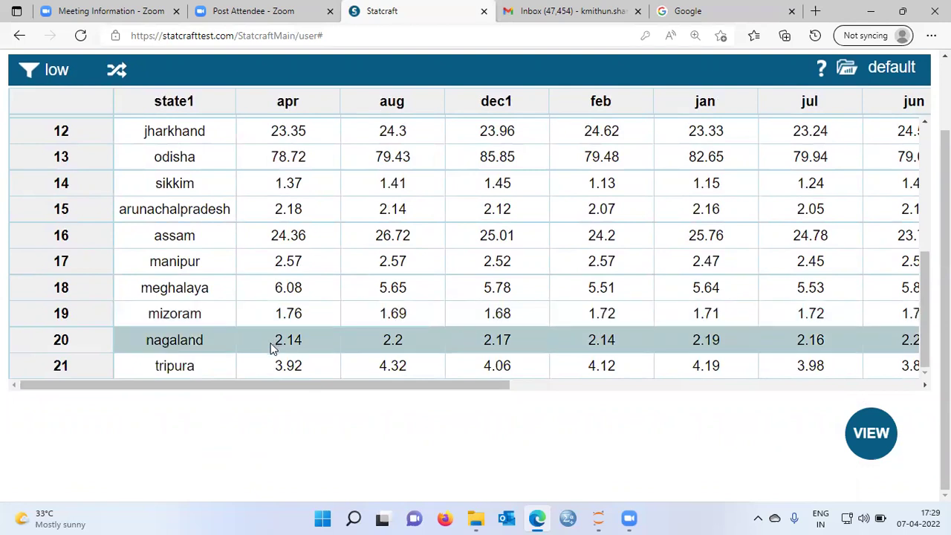
scroll(264, 341, up, 2)
scroll(264, 344, up, 2)
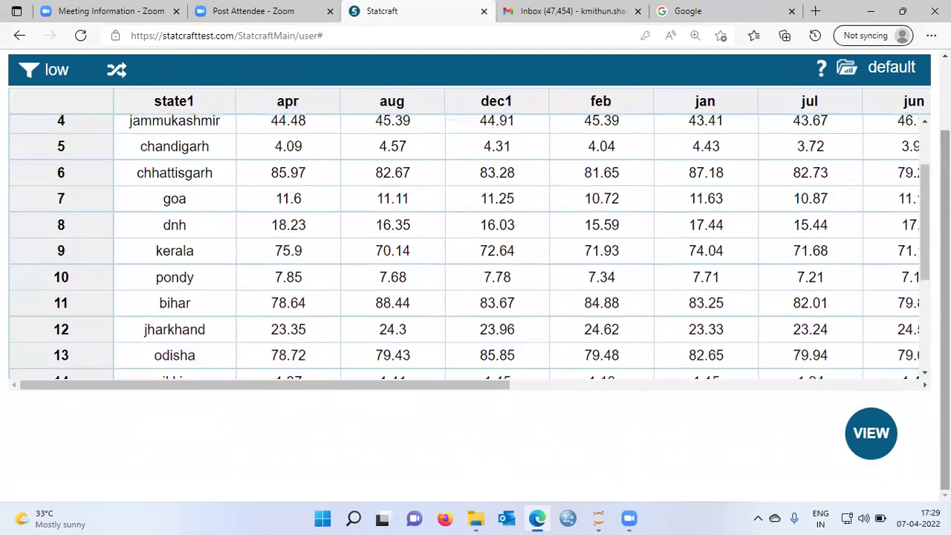
scroll(475, 268, up, 1)
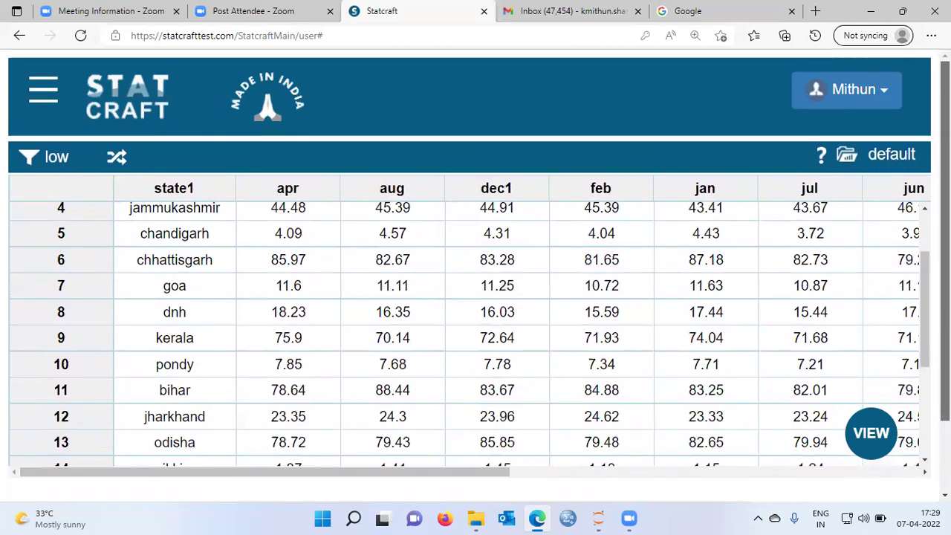
Apply the saved "Moderate" filter (hclust = 1) and review the matching states and their hclust values.
click(37, 159)
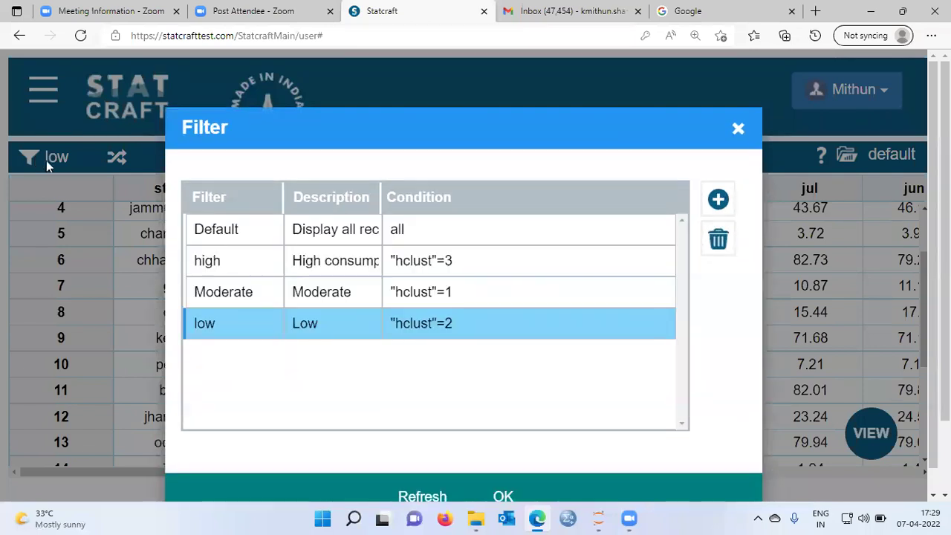
click(223, 296)
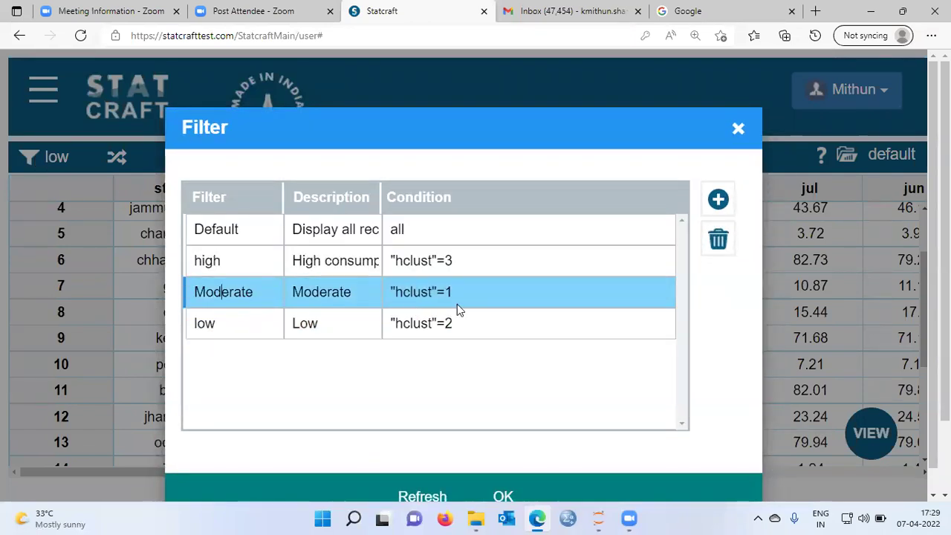
click(505, 496)
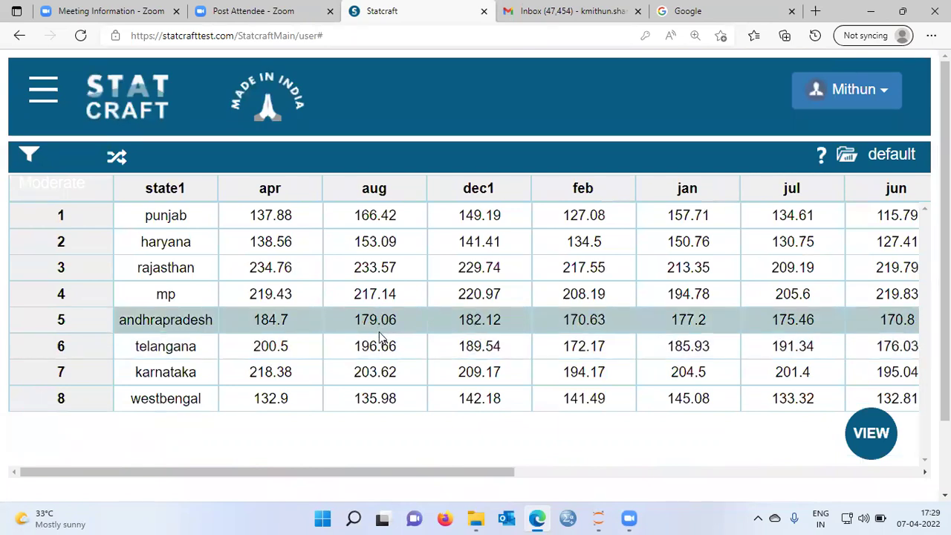
drag(437, 476, 874, 472)
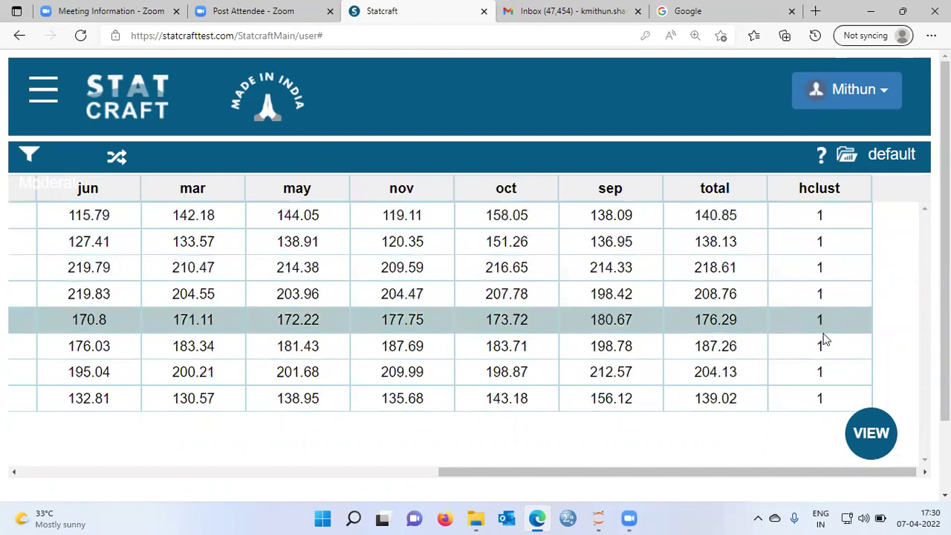
drag(668, 472, 228, 473)
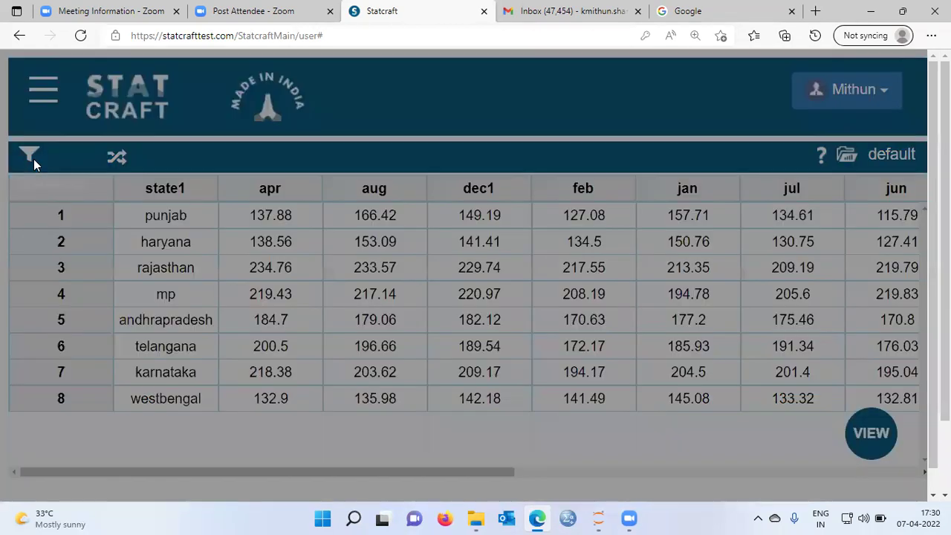
Restore the Default filter to display all records and check the total and hclust columns.
click(32, 158)
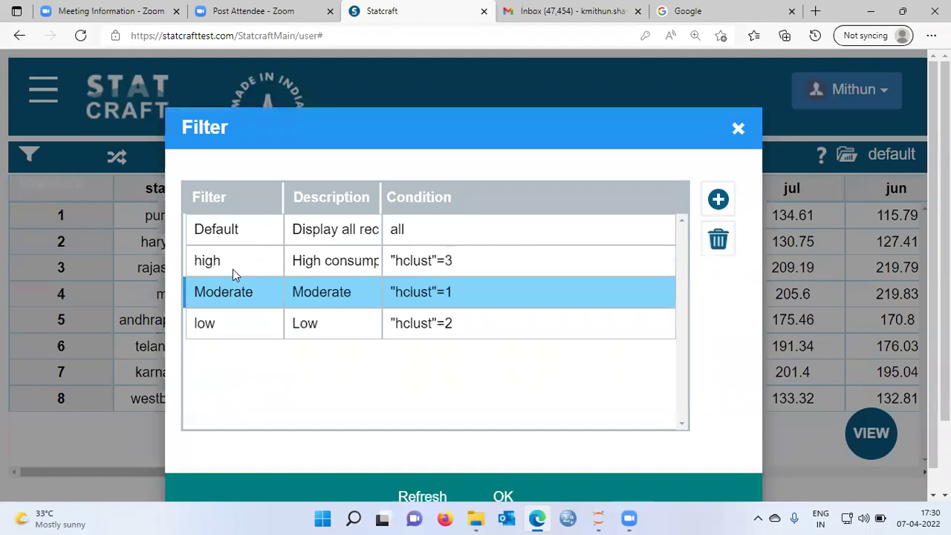
click(231, 237)
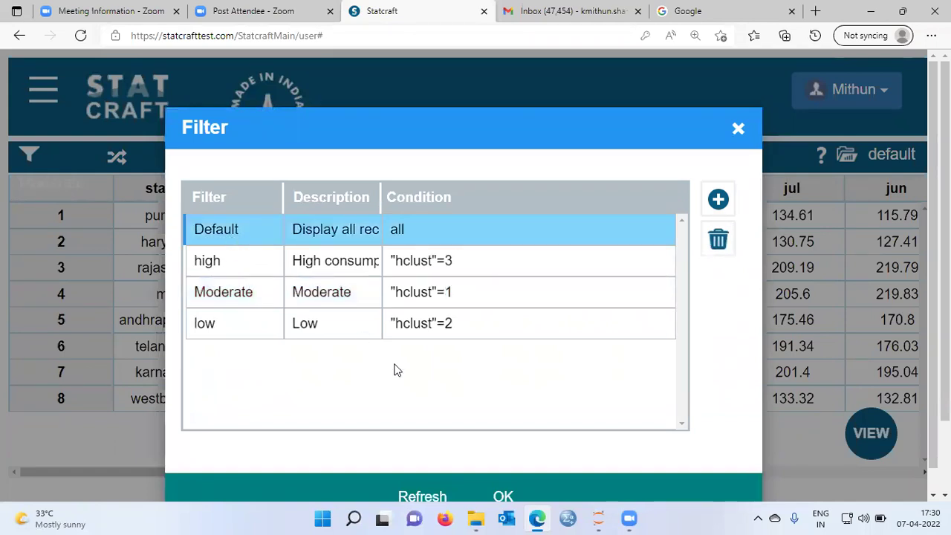
click(503, 495)
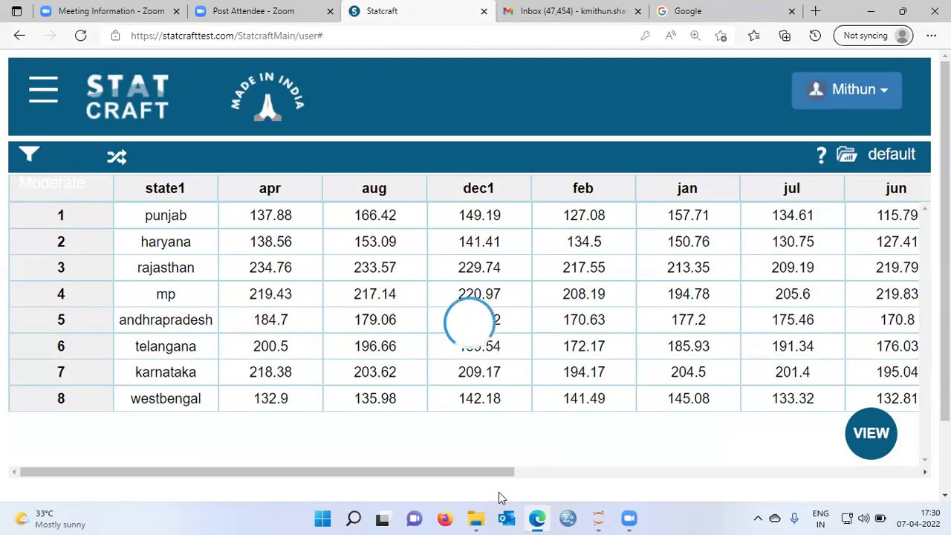
drag(494, 474, 921, 472)
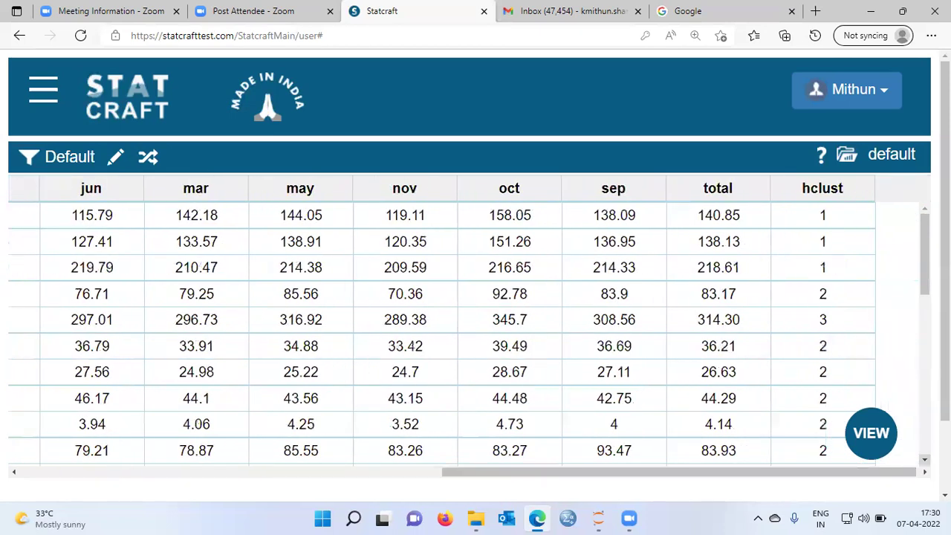
mouse_move(923, 256)
mouse_down()
mouse_move(925, 416)
mouse_move(924, 248)
mouse_up()
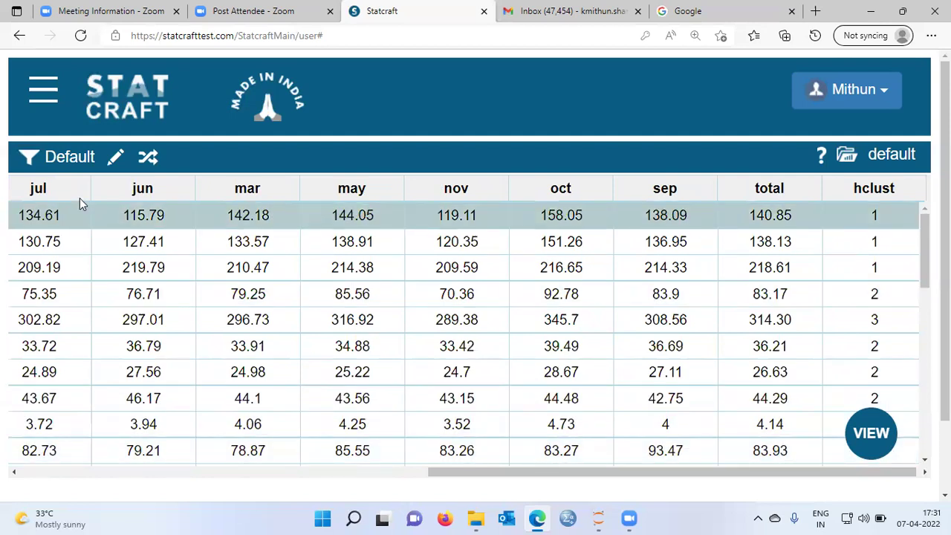
Start a Box Plot from the available graphics for the full dataset.
click(49, 95)
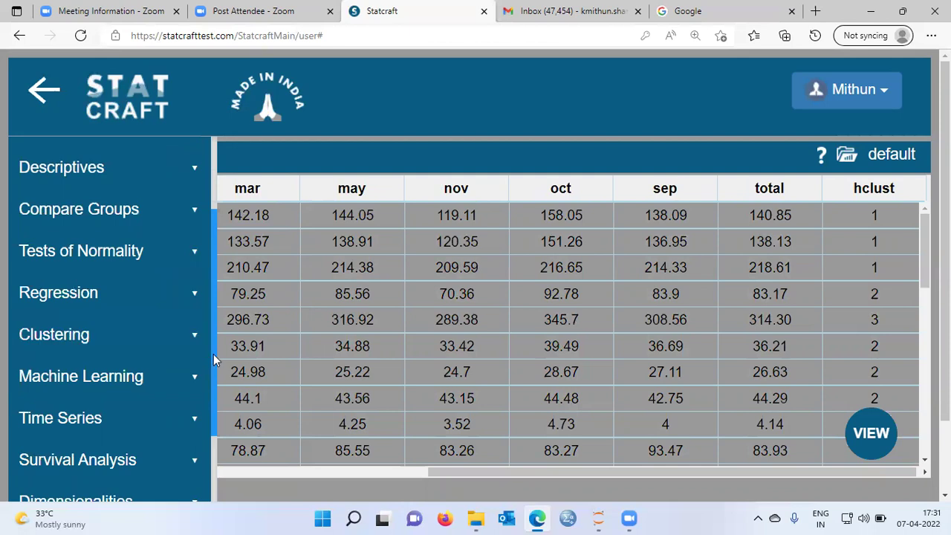
drag(214, 350, 214, 448)
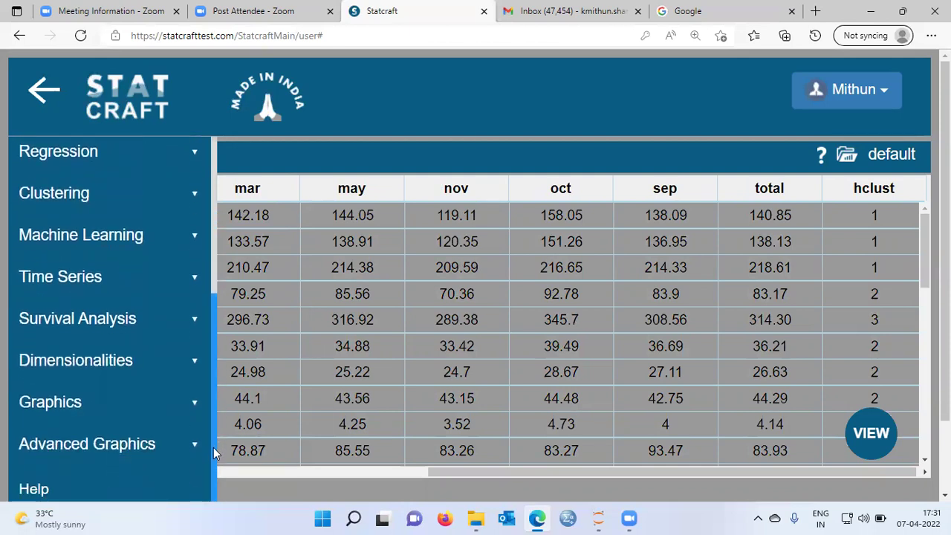
click(195, 409)
drag(293, 377, 288, 474)
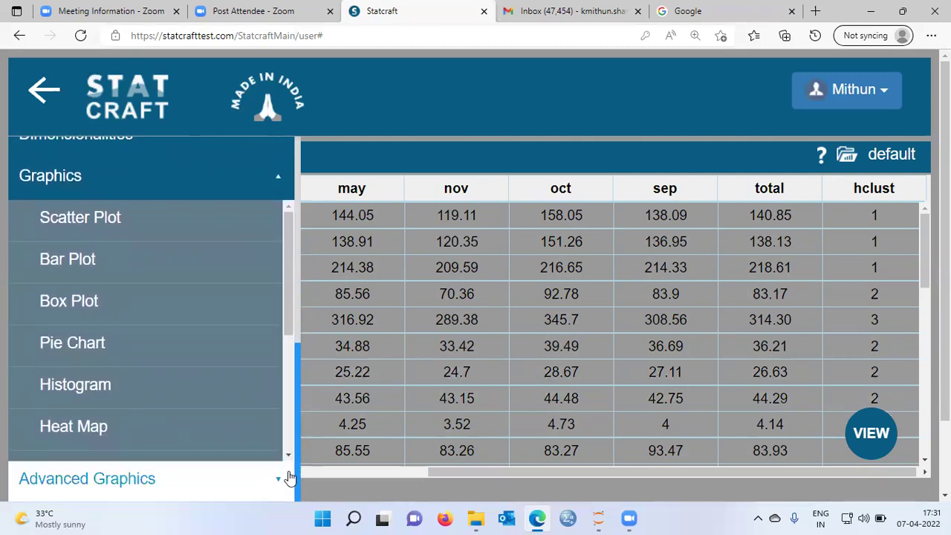
mouse_move(285, 309)
mouse_down()
mouse_move(277, 435)
mouse_move(288, 297)
mouse_up()
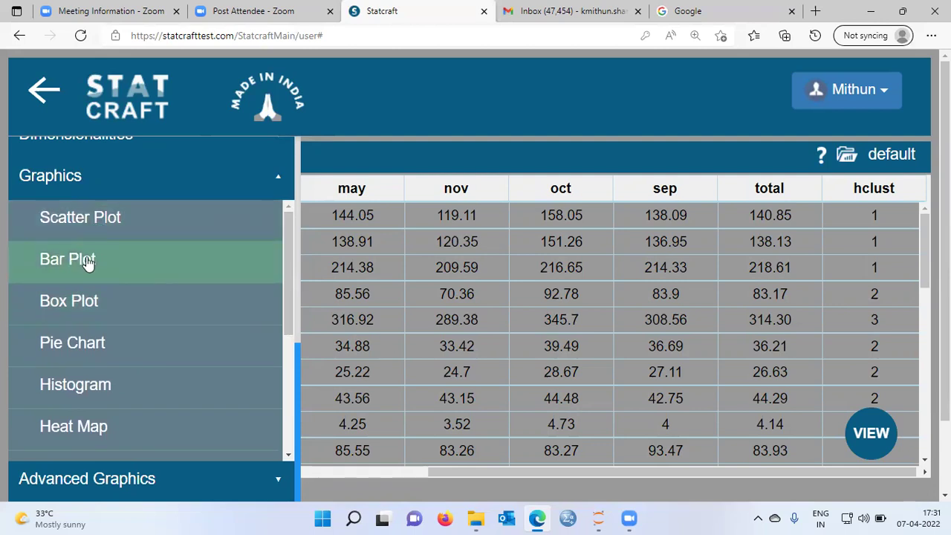
click(74, 311)
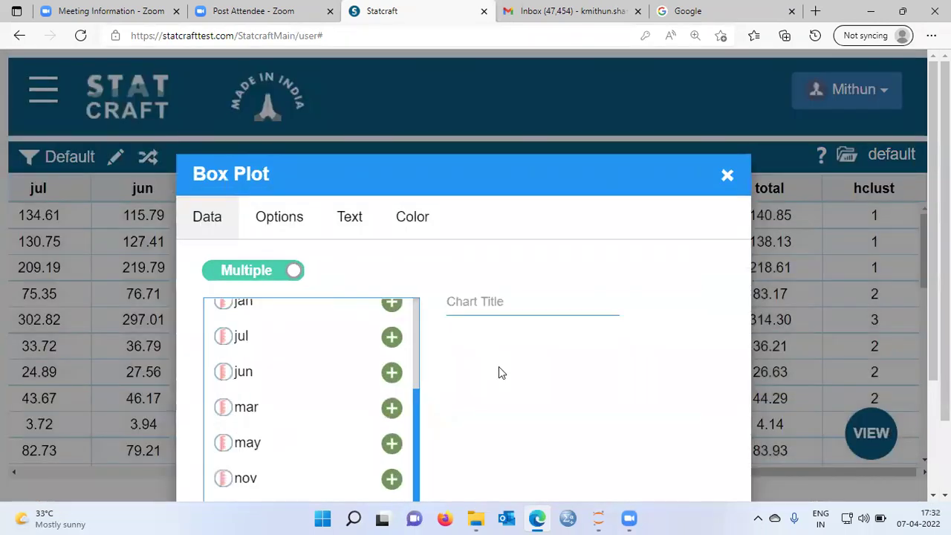
Reduce the page zoom to 100% and switch the box plot from Multiple to Grouped mode.
key(ctrl+minus)
key(ctrl+minus)
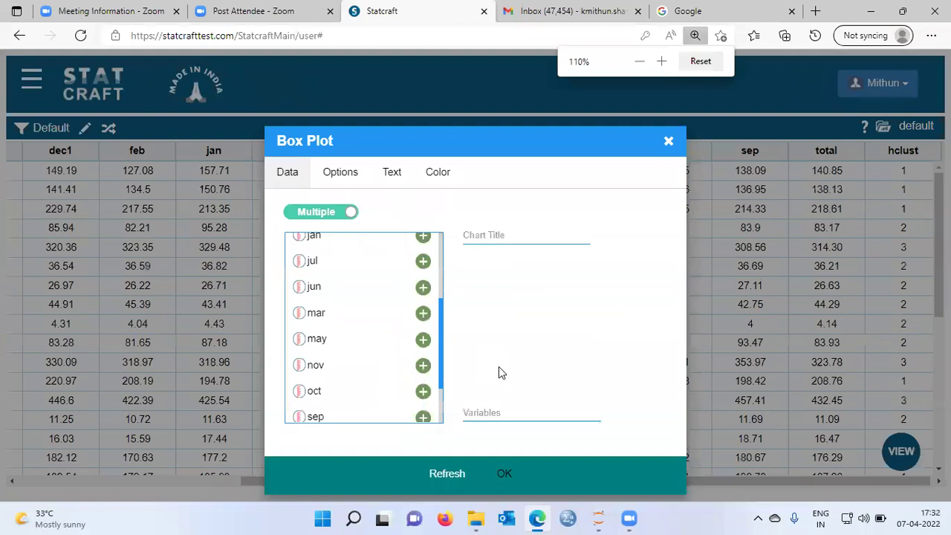
key(ctrl+minus)
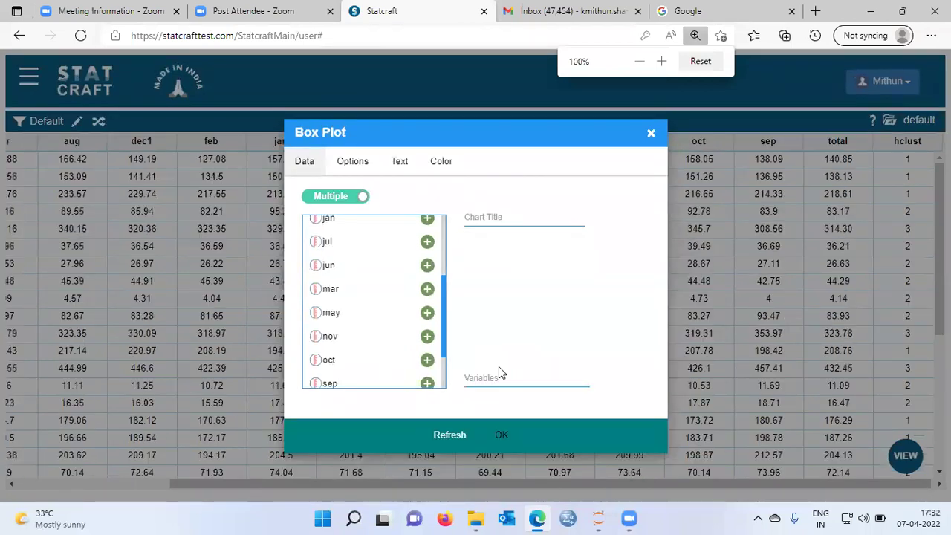
click(496, 367)
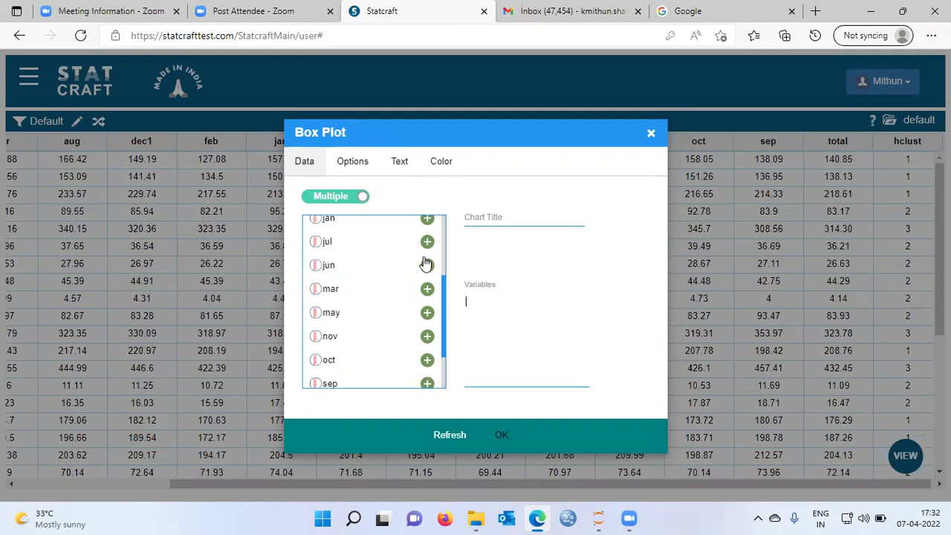
click(361, 198)
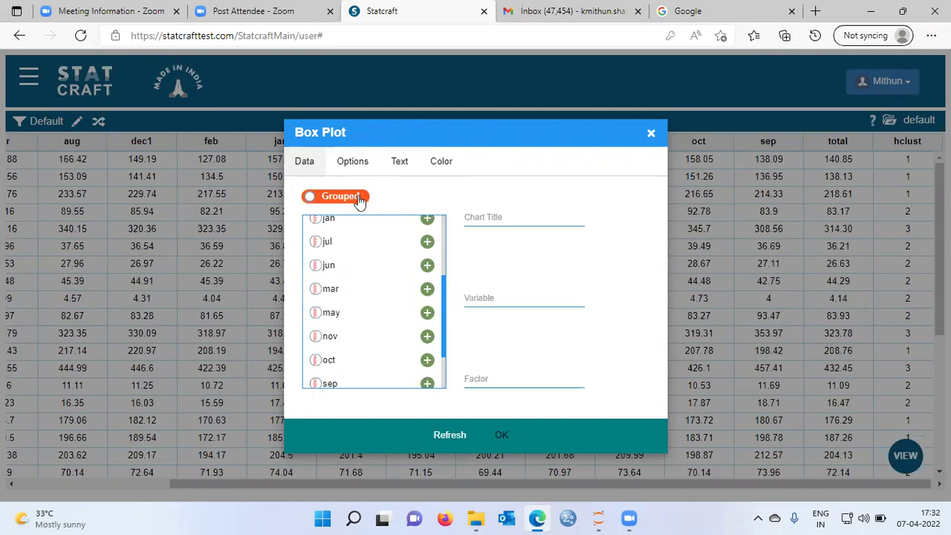
Set total as the box plot's variable and hclust as its factor, and generate the plot.
click(522, 300)
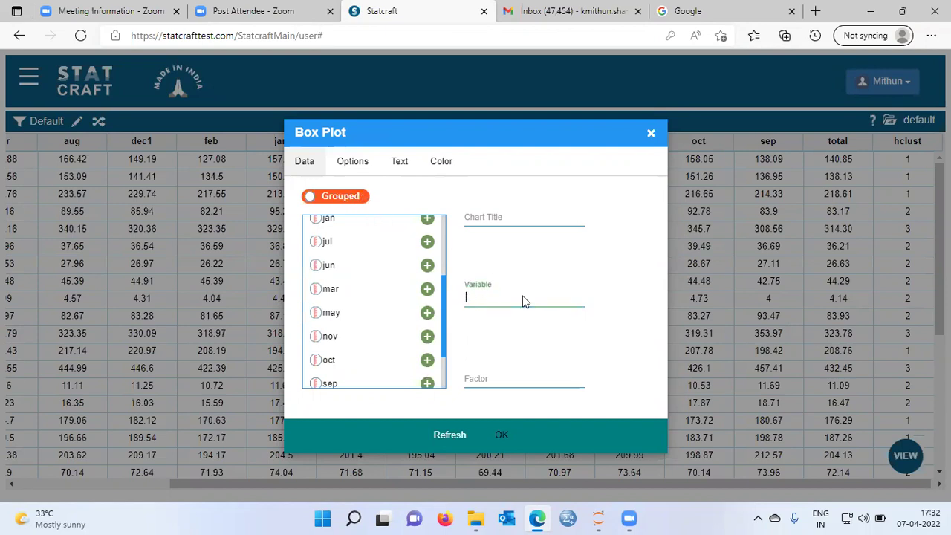
click(489, 379)
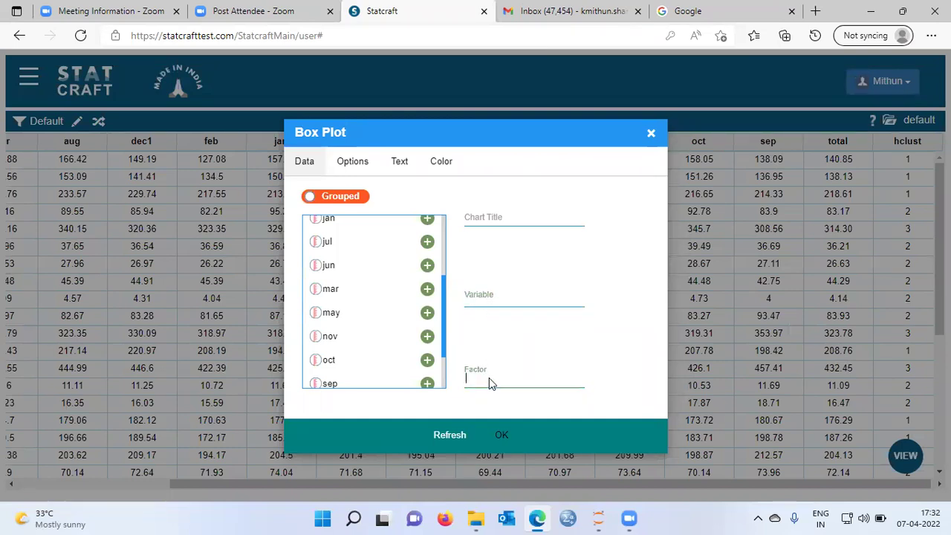
drag(443, 339, 445, 387)
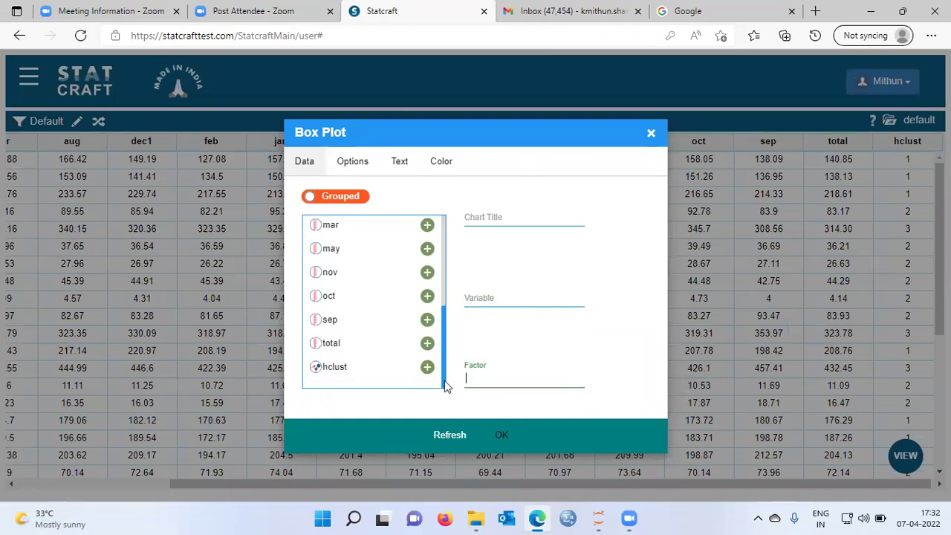
click(486, 296)
click(427, 344)
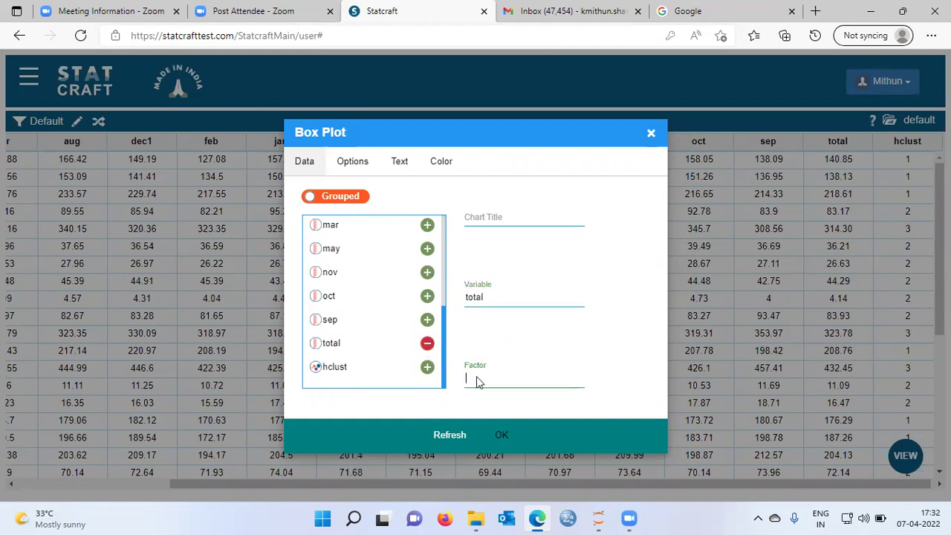
click(428, 367)
click(502, 437)
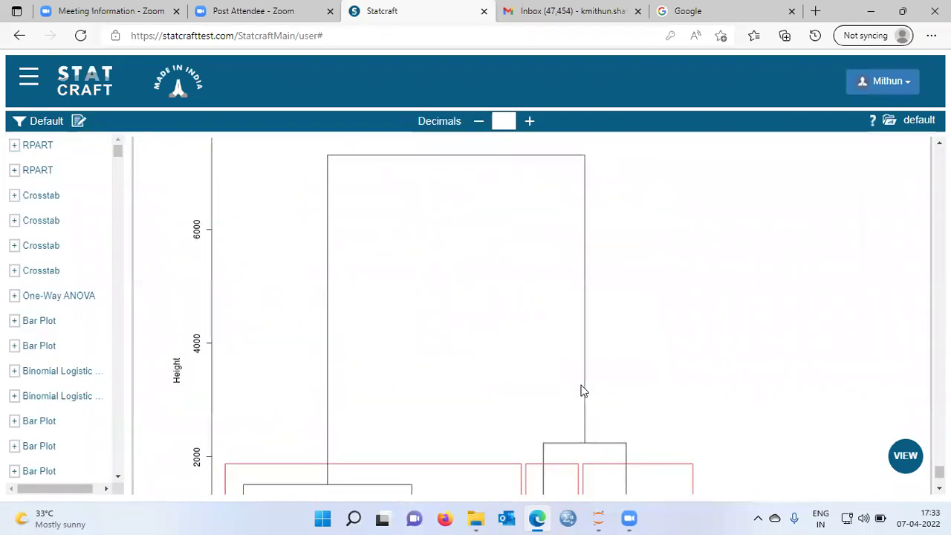
Examine the grouped box plot in the output, comparing the distribution of total across clusters 1, 2 and 3.
scroll(583, 391, down, 4)
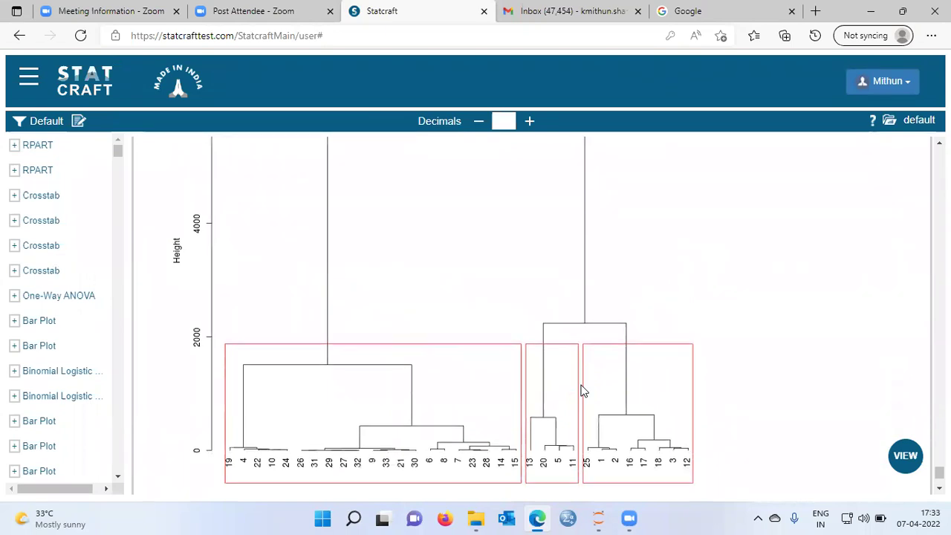
scroll(583, 394, down, 10)
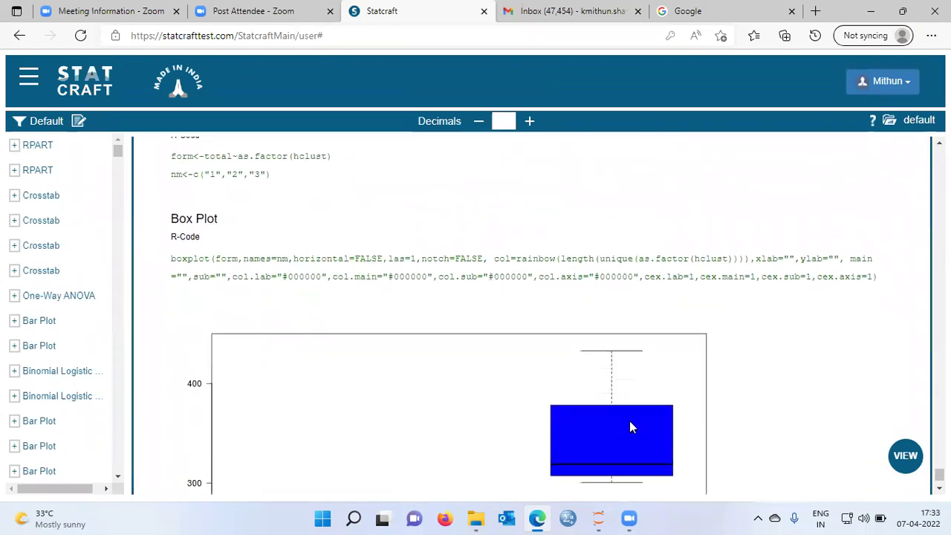
scroll(630, 427, down, 3)
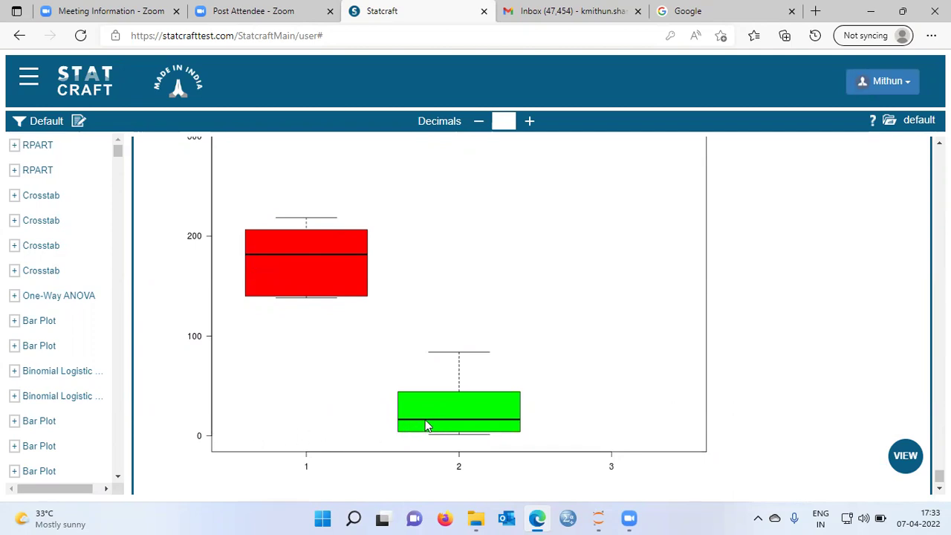
scroll(717, 377, up, 3)
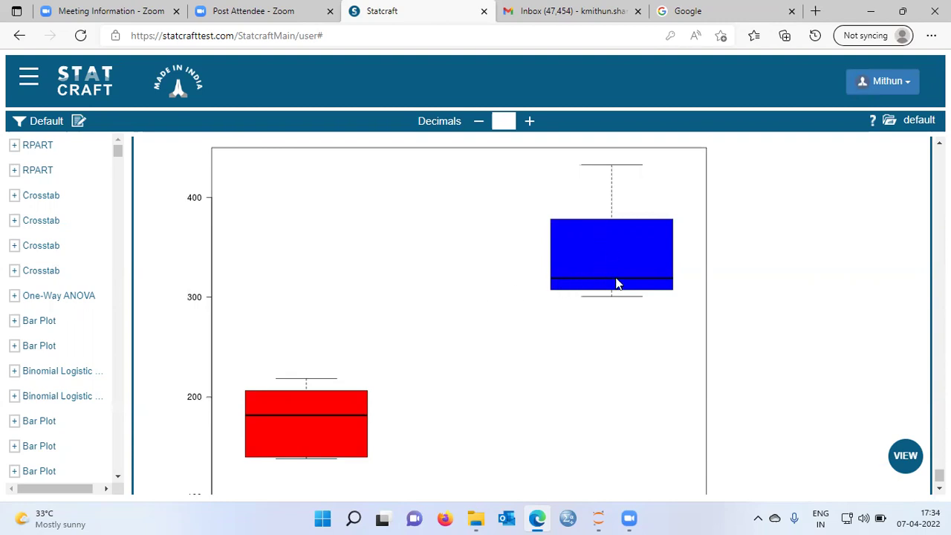
scroll(621, 364, down, 1)
scroll(622, 375, down, 2)
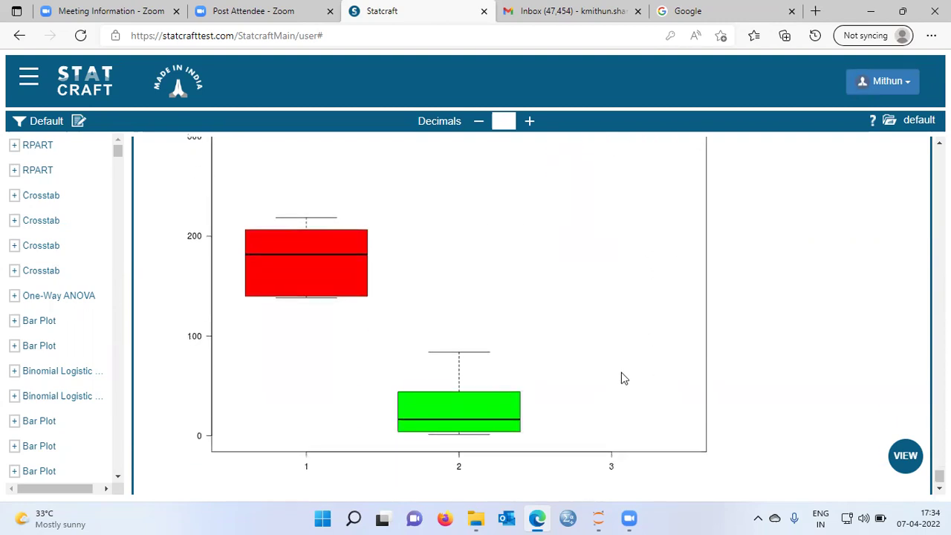